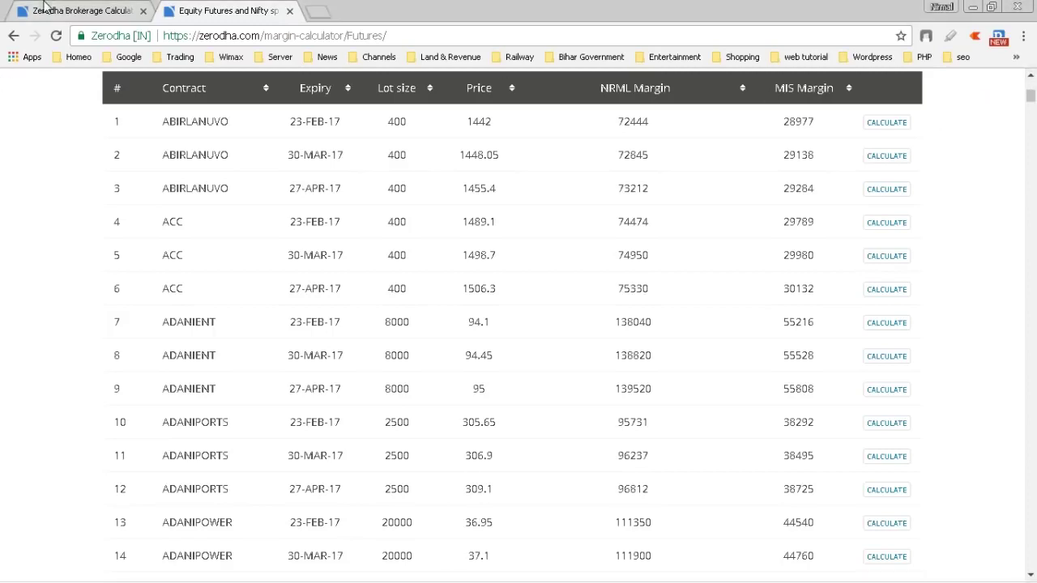
- Show the brokerage calculator and compare the STT total for Intraday equity, Delivery equity and F&O - Futures
click(71, 7)
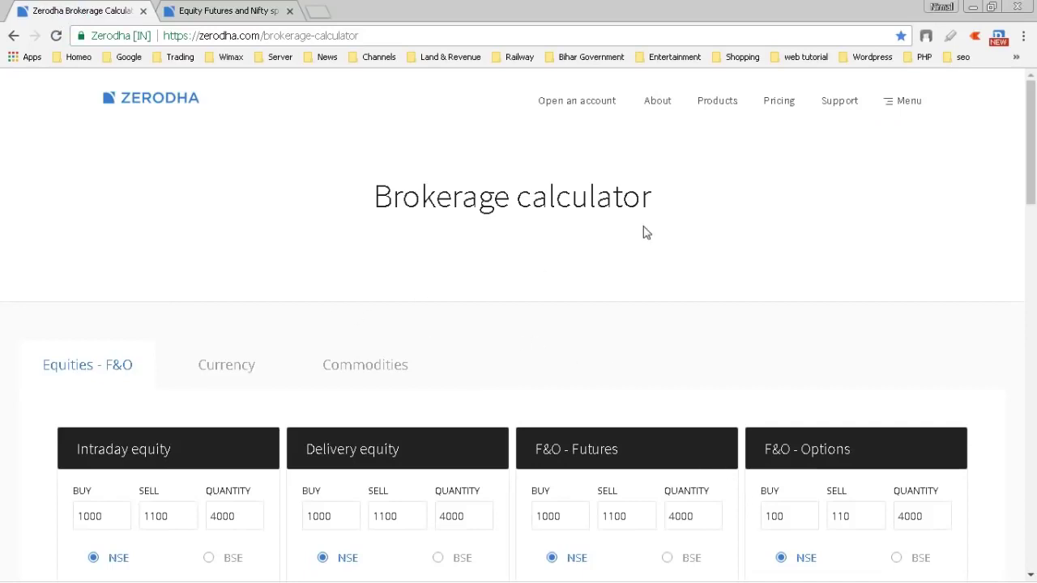
click(648, 202)
scroll(450, 263, down, 1)
scroll(450, 264, down, 2)
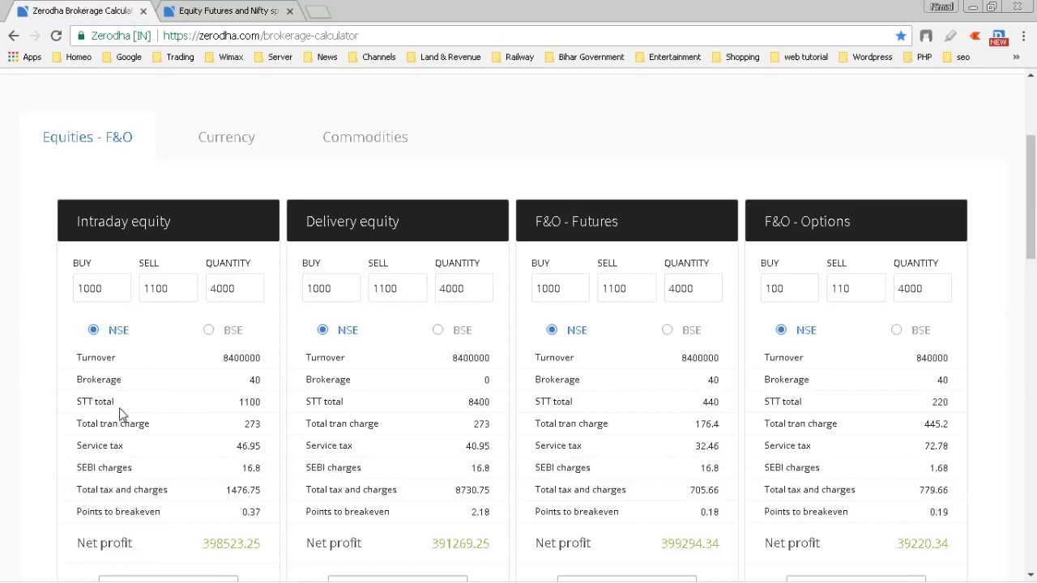
drag(121, 413, 81, 409)
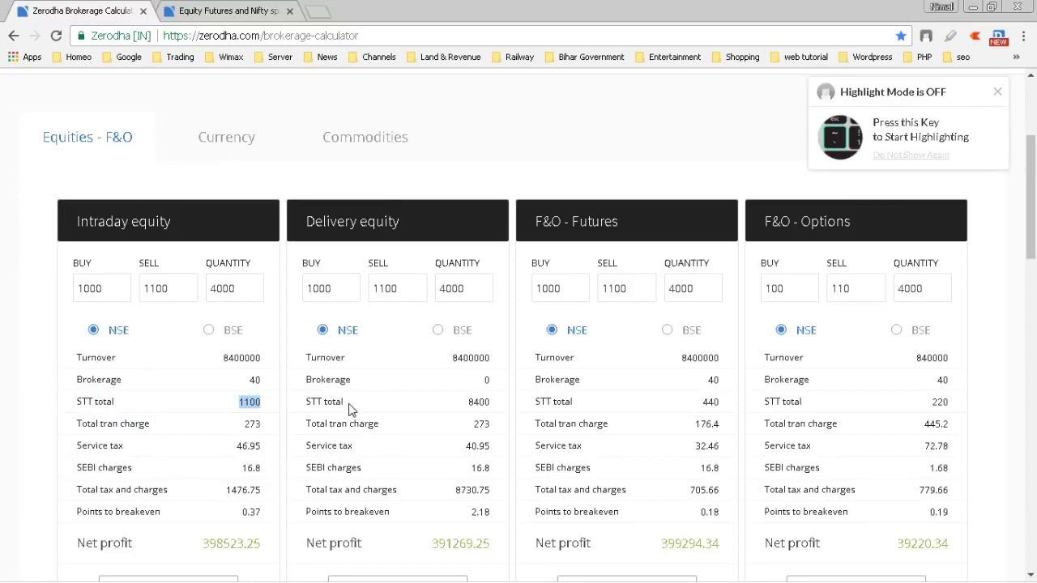
drag(350, 410, 308, 408)
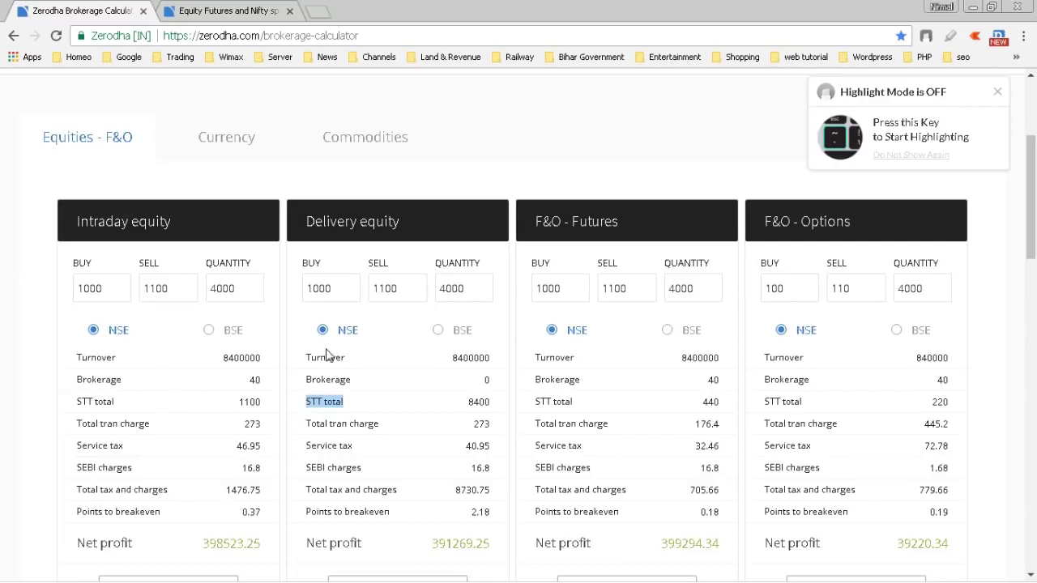
click(367, 407)
click(566, 416)
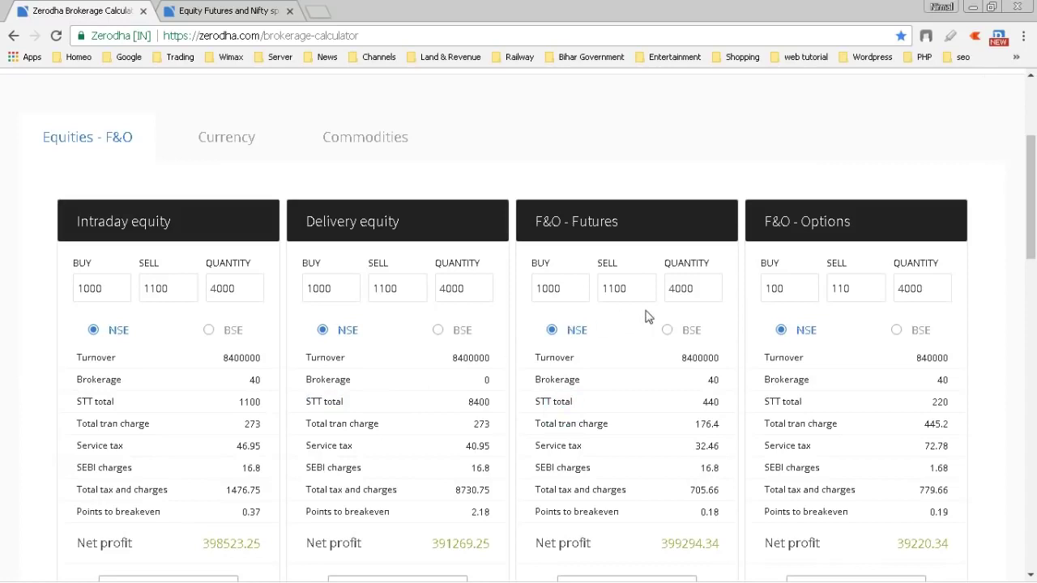
double_click(713, 402)
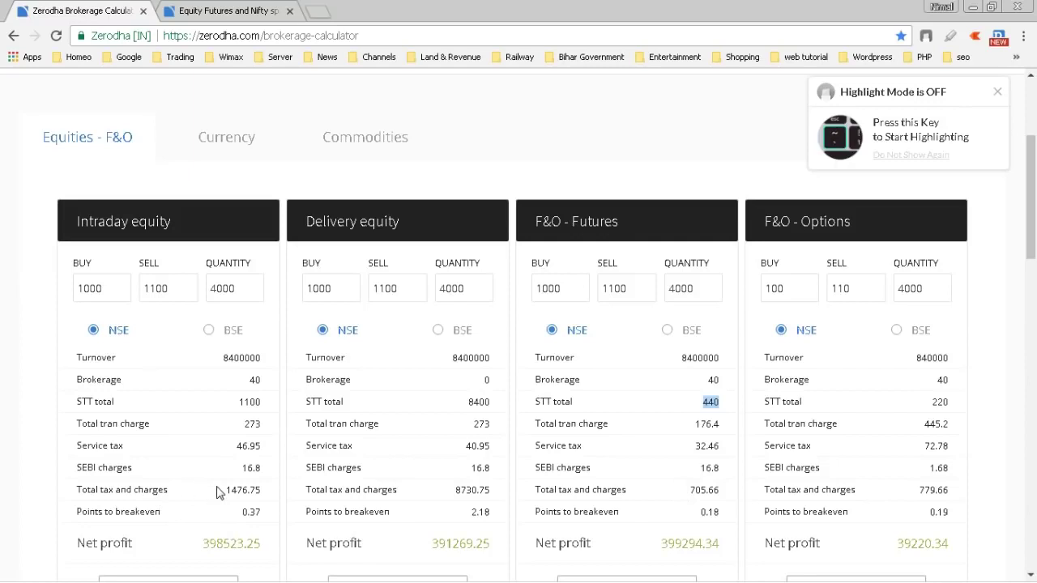
- Compare total tax and charges for intraday, delivery and futures trades, and check the STT total for F&O - Options
drag(226, 491, 261, 490)
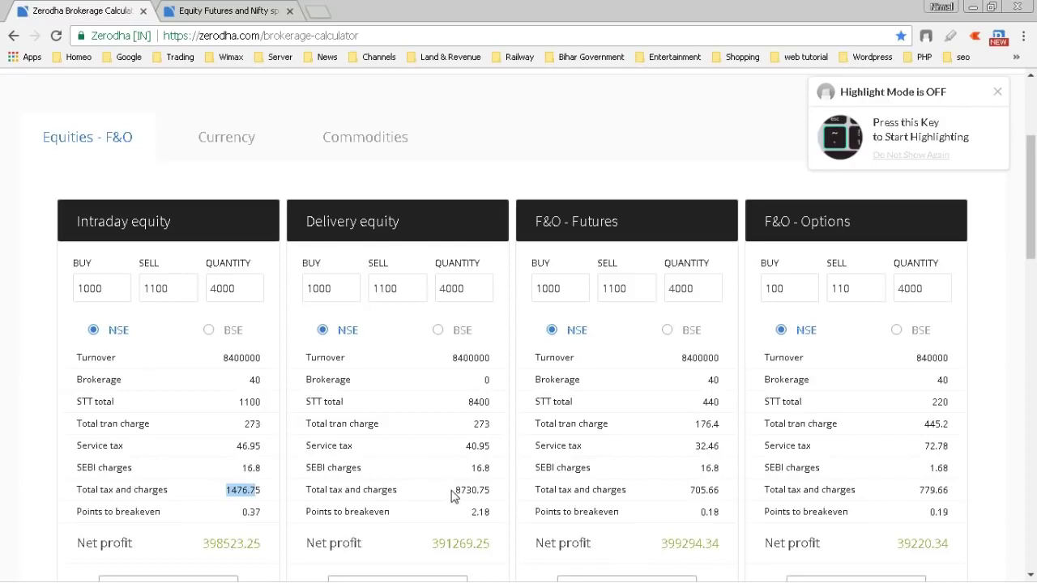
drag(452, 491, 491, 491)
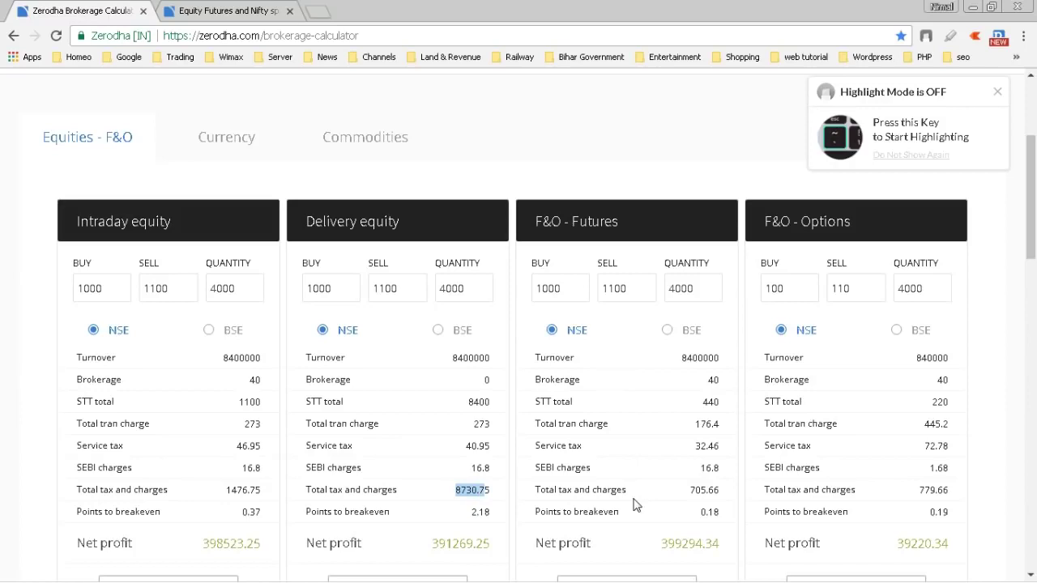
drag(693, 491, 716, 491)
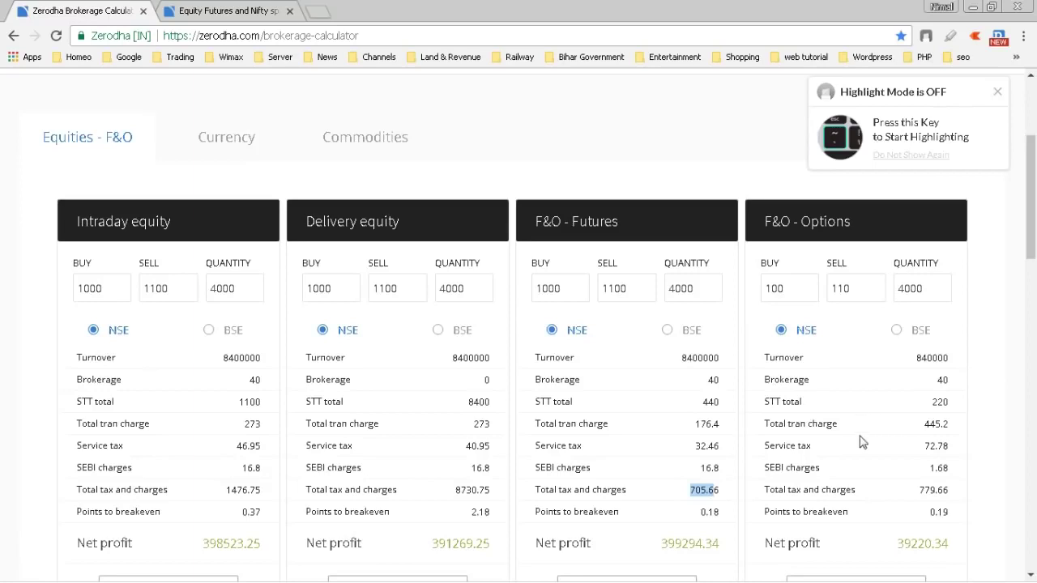
double_click(940, 403)
- Return to the equity futures margin page and review its banned securities and the contracts' lot sizes and margins
click(217, 8)
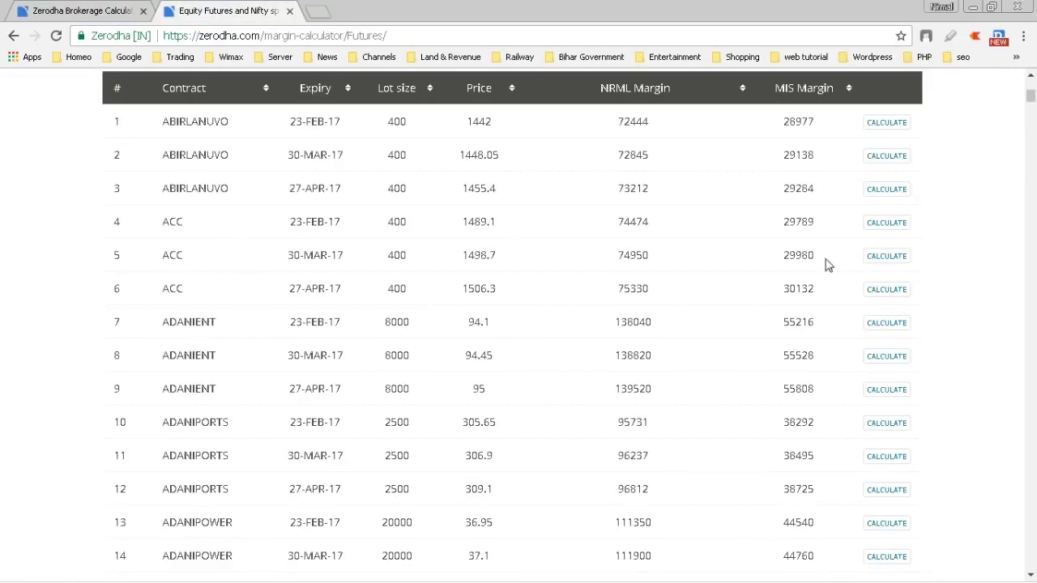
scroll(950, 352, up, 1)
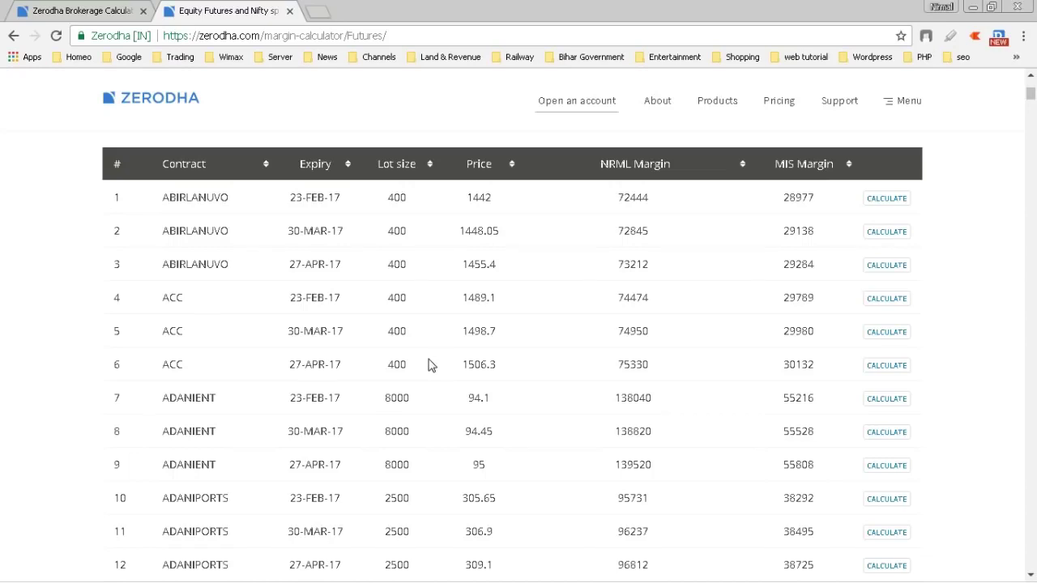
scroll(430, 365, down, 4)
scroll(428, 364, up, 7)
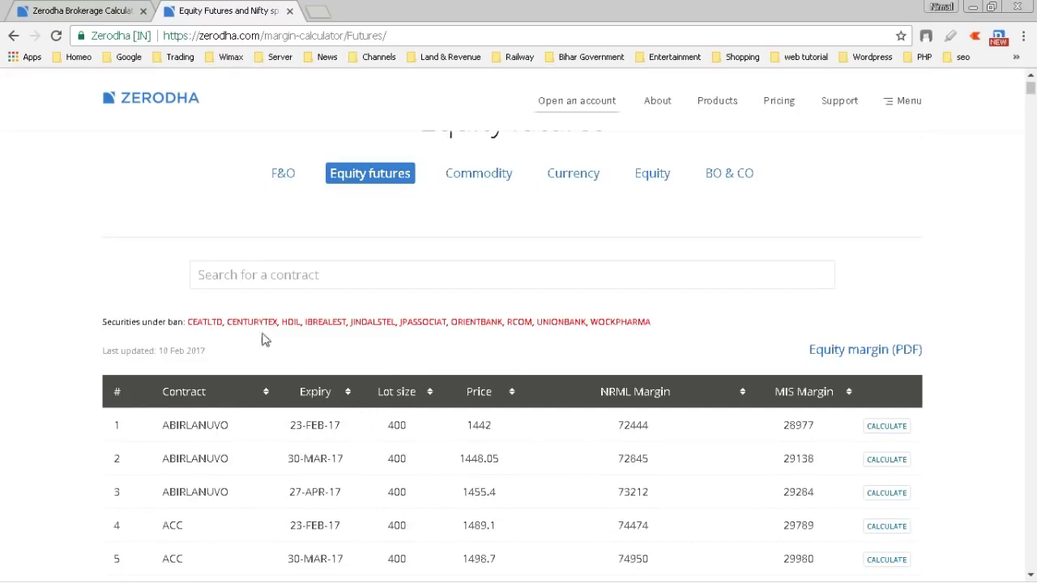
scroll(454, 395, down, 2)
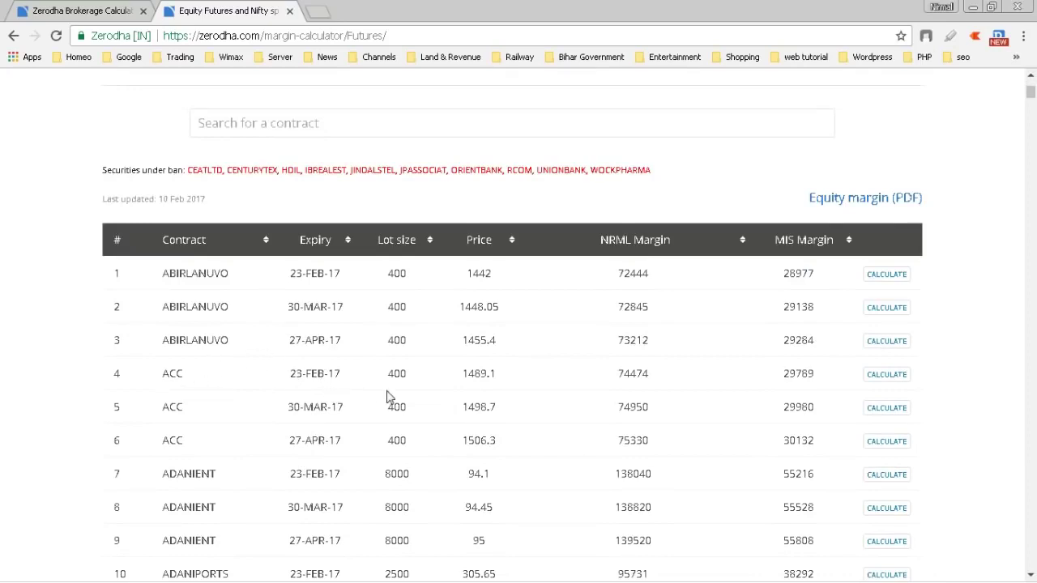
scroll(394, 398, down, 2)
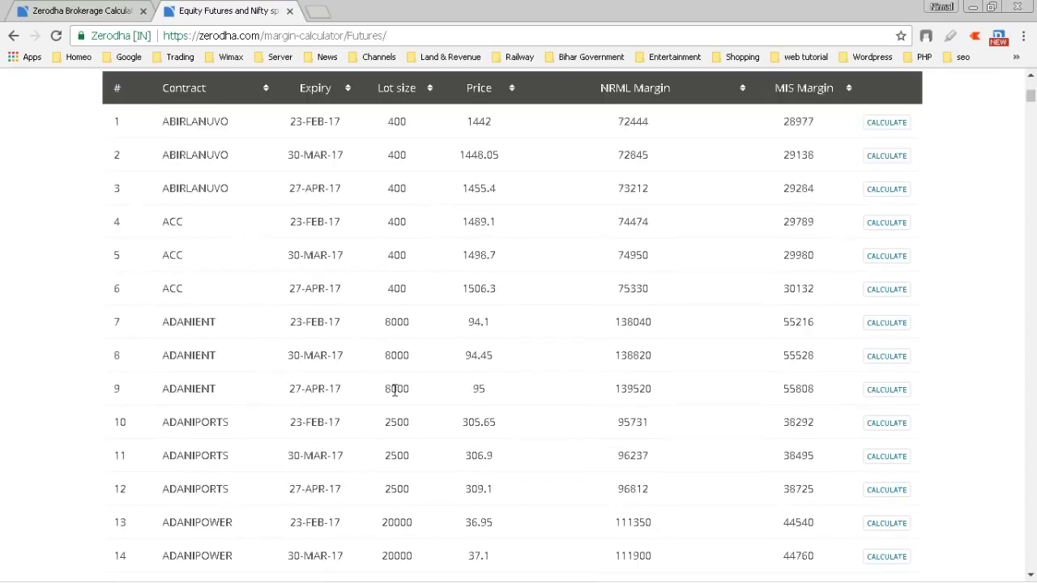
scroll(197, 391, down, 1)
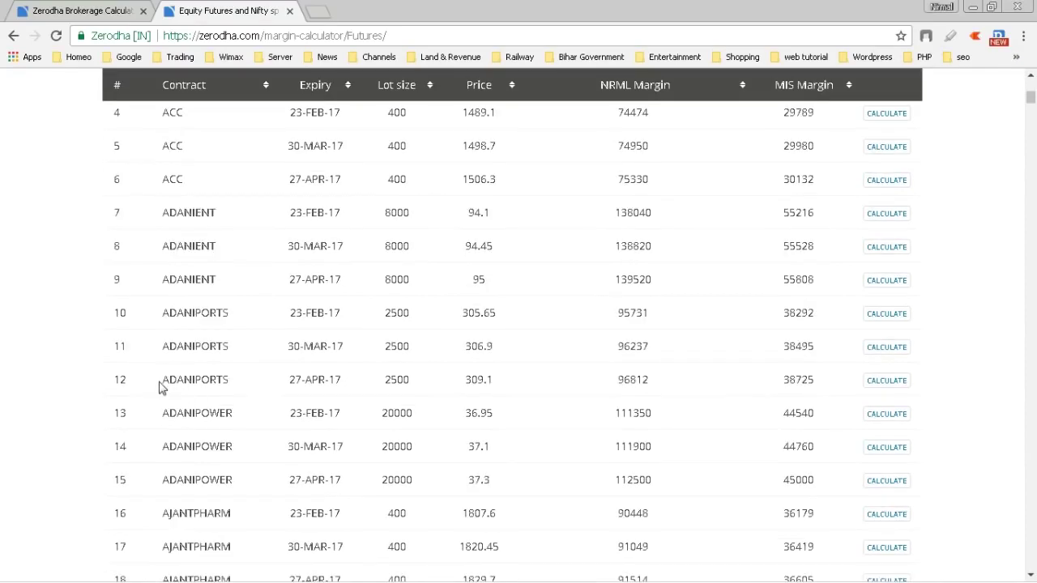
- Examine the lot size and price of the ADANIPORTS contract expiring 27-APR-17
double_click(161, 383)
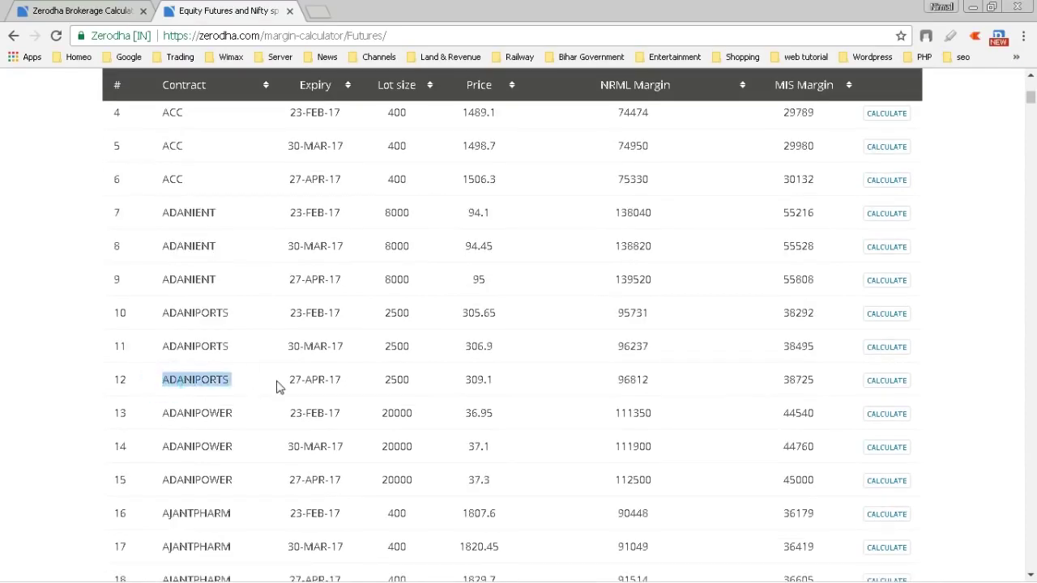
click(496, 385)
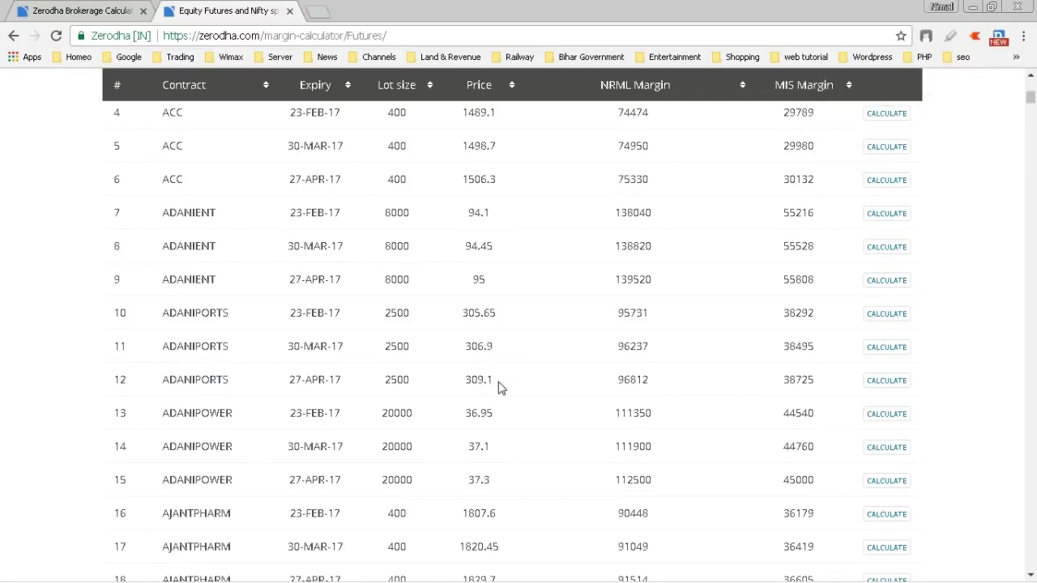
drag(419, 382, 387, 383)
click(492, 381)
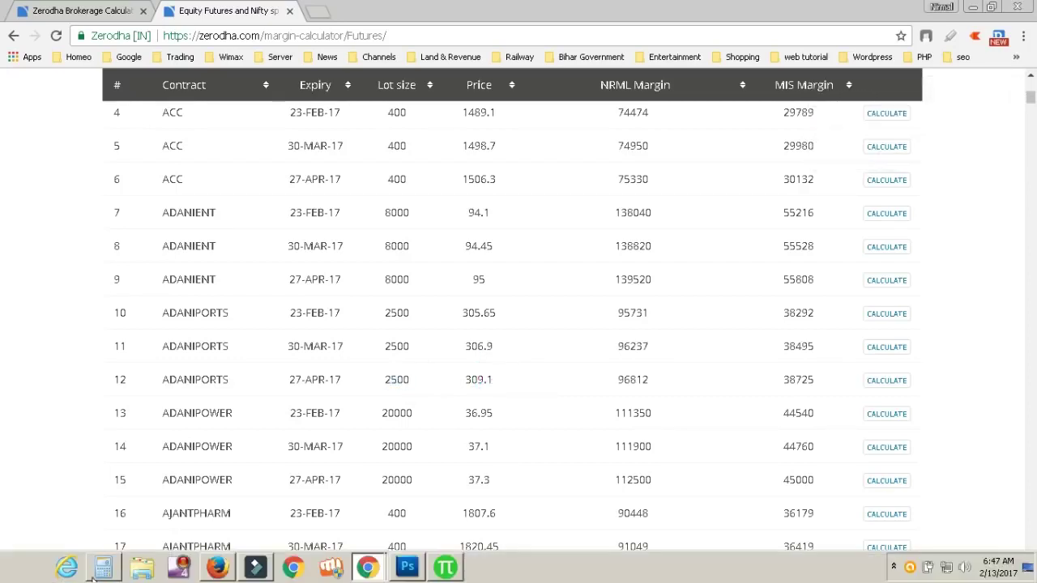
- Multiply 100 by 309.1 in the Windows Calculator to get the cost of 100 ADANIPORTS shares, and close it
click(103, 570)
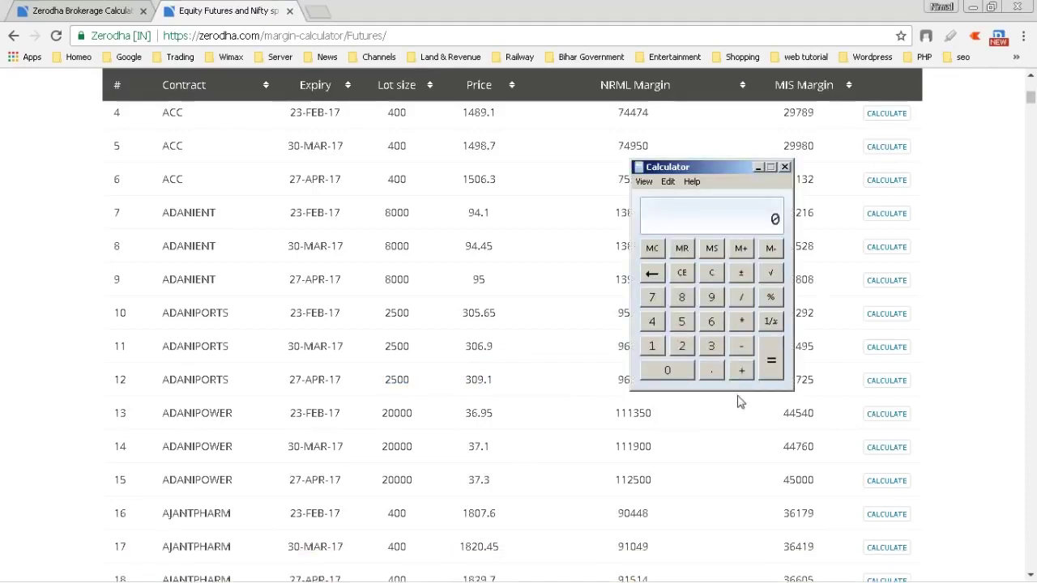
click(655, 347)
click(672, 371)
click(677, 370)
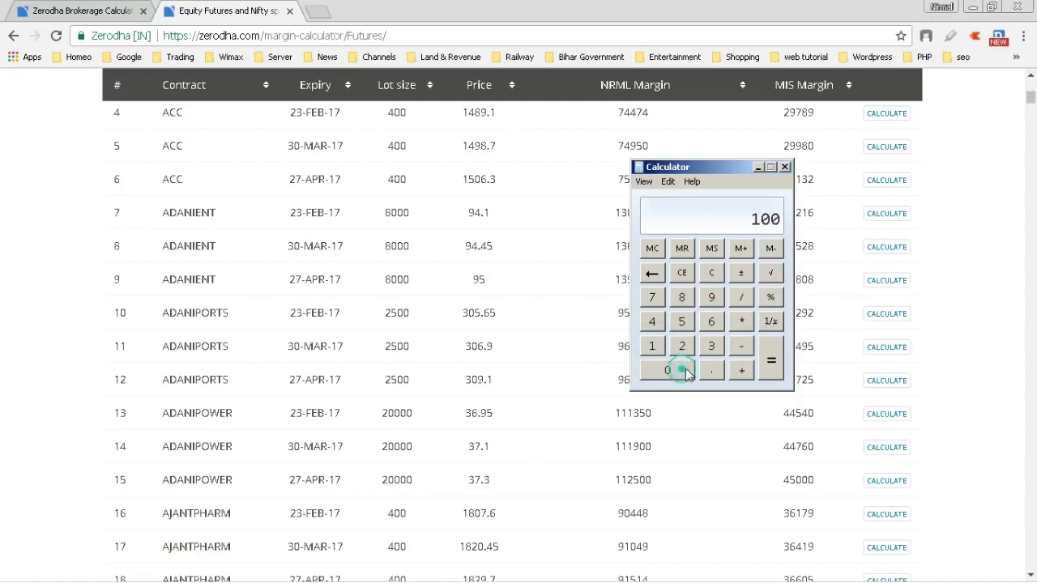
click(742, 324)
click(711, 345)
click(671, 371)
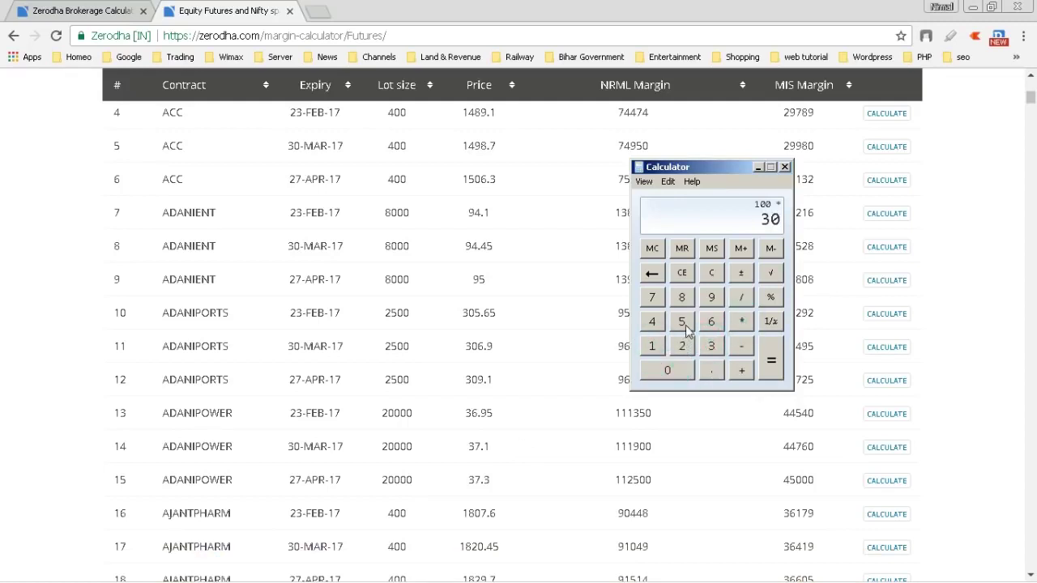
click(710, 300)
click(711, 373)
click(650, 346)
click(771, 363)
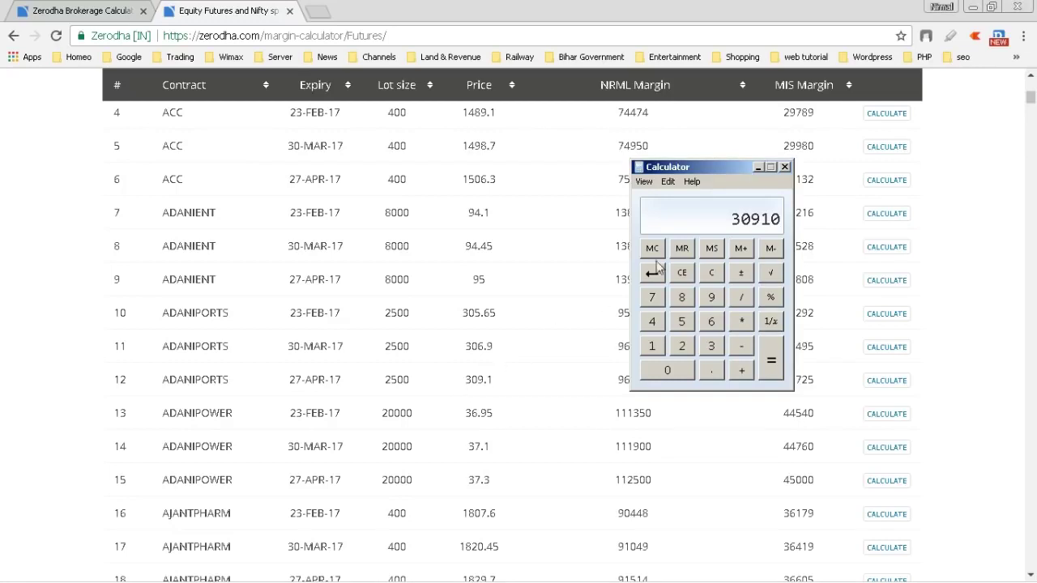
click(785, 168)
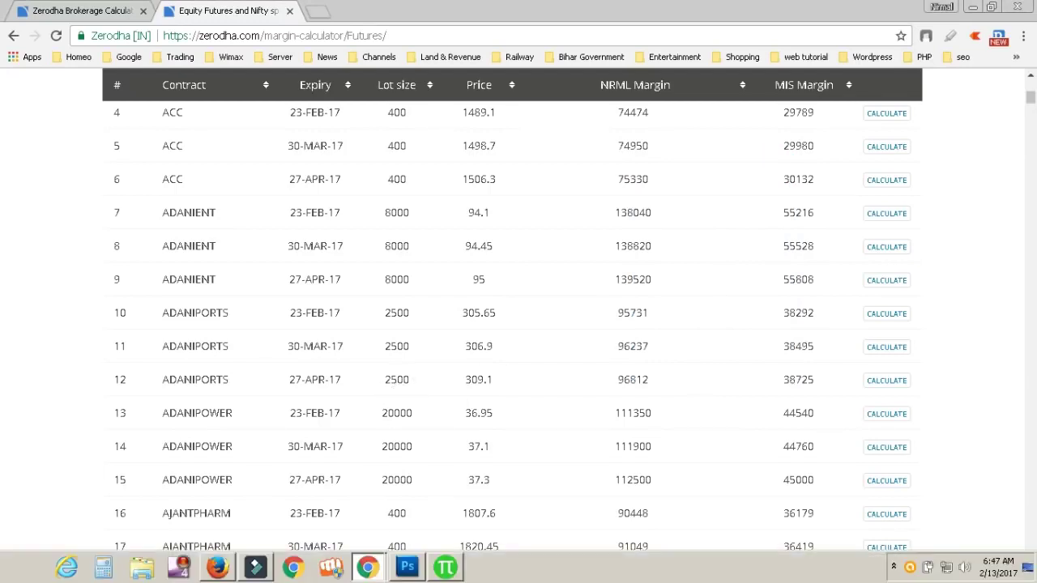
- Switch to the Pi trading terminal and open a BANKBARODA-EQ chart with a 5-minute interval covering 5 days
click(445, 567)
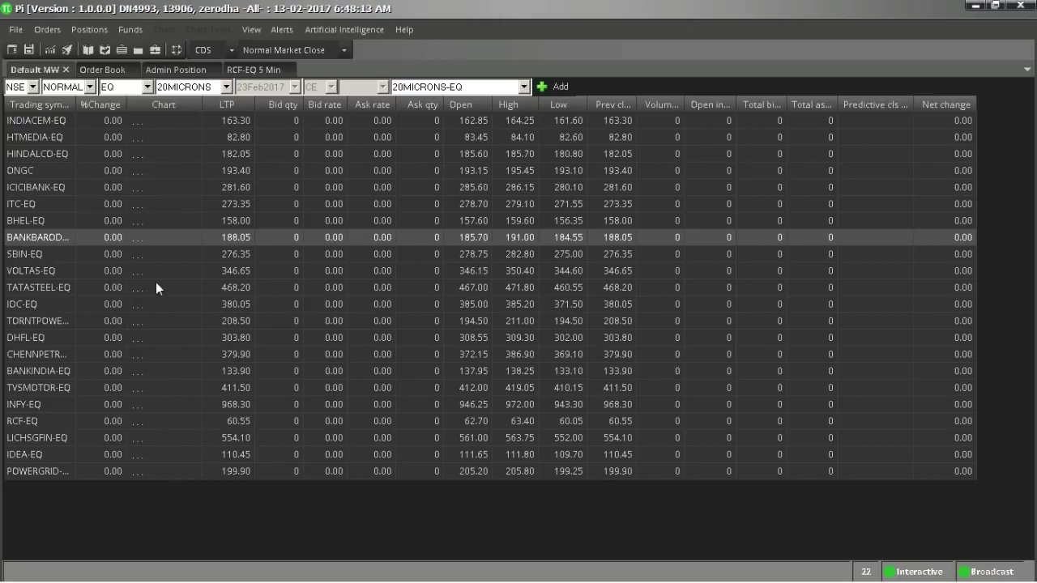
click(20, 238)
right_click(20, 238)
click(73, 496)
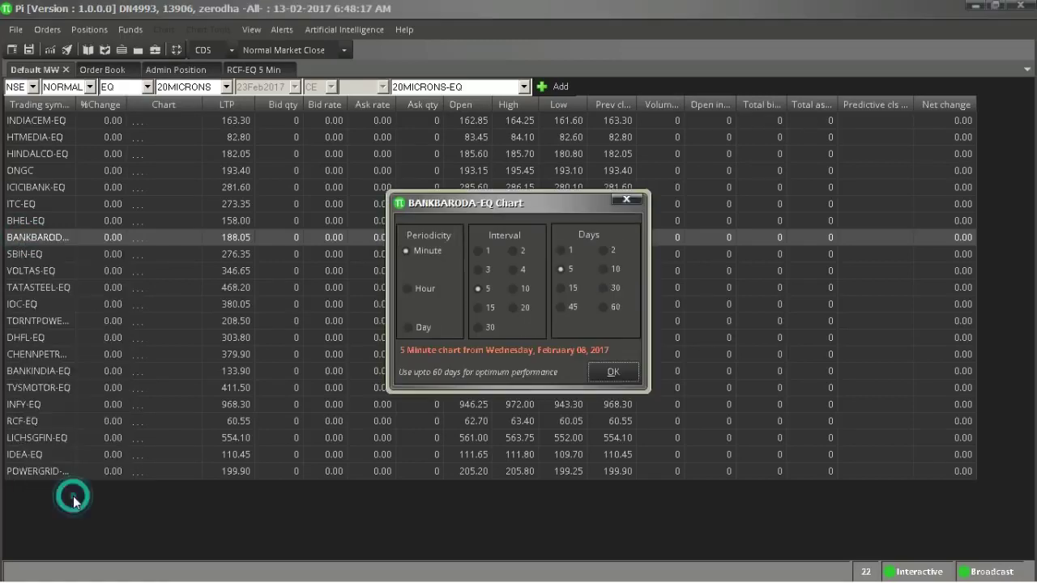
click(613, 375)
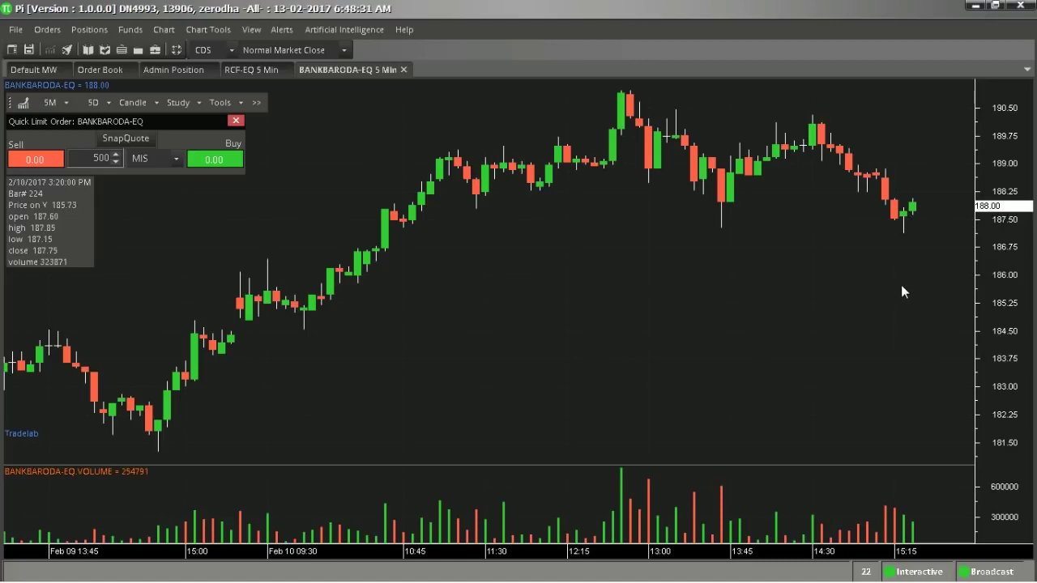
- Check the Order Book and the Admin Position view for orders and positions
click(96, 70)
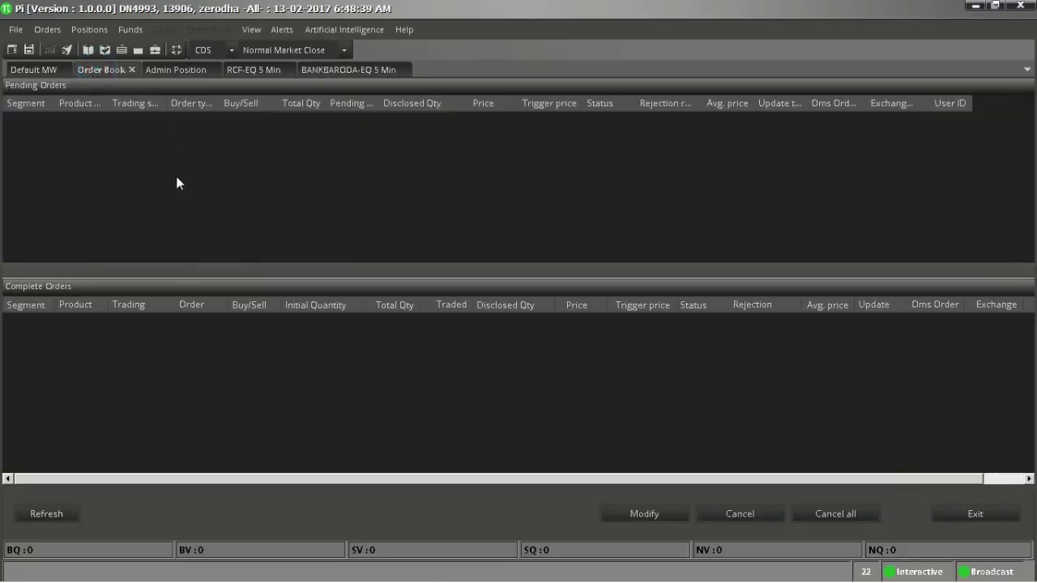
click(180, 71)
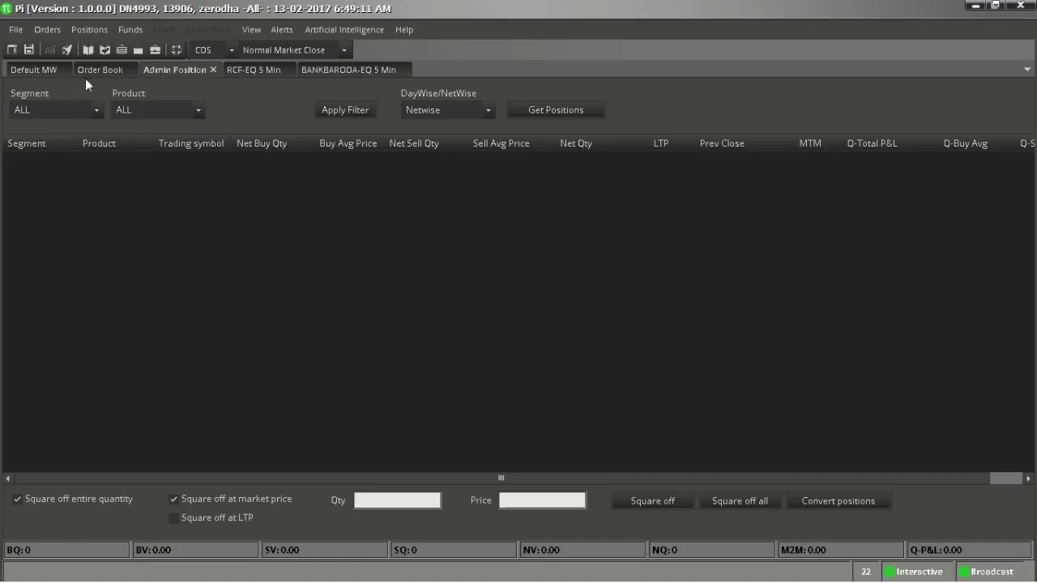
- View the SnapQuote for BANKBARODA-EQ from the Default MW market watch and close it
click(30, 72)
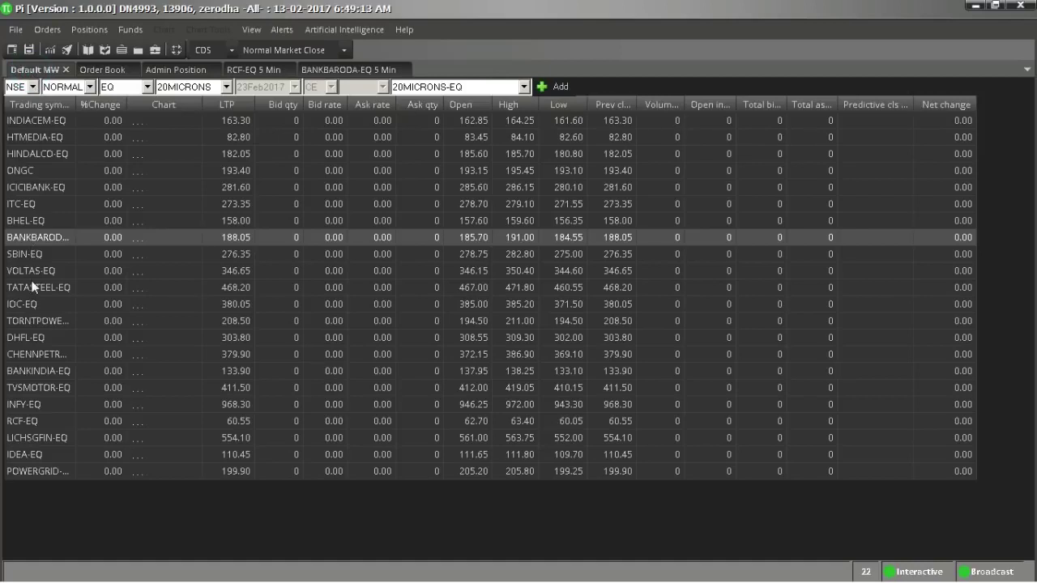
double_click(34, 238)
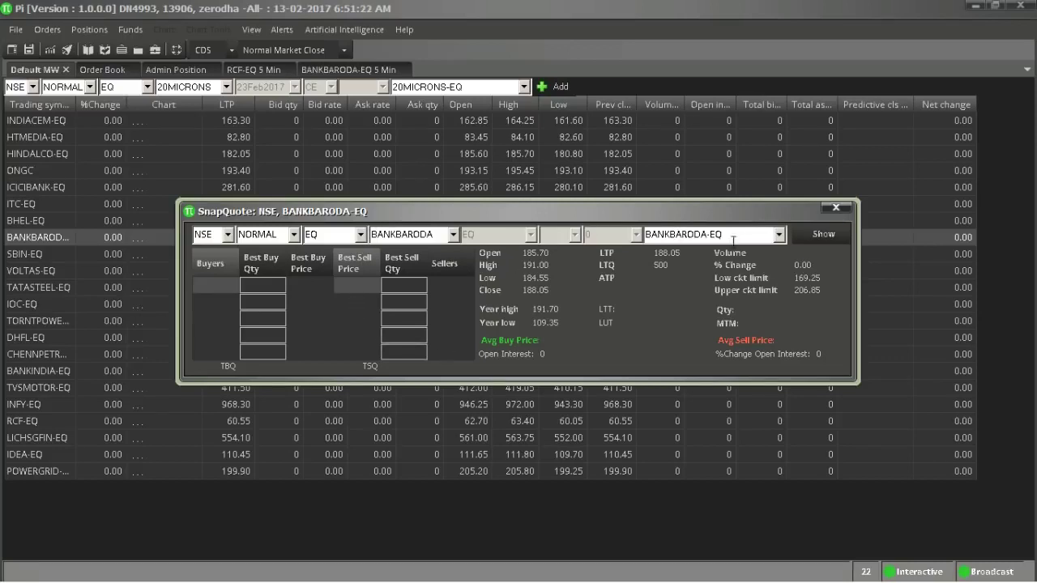
click(835, 209)
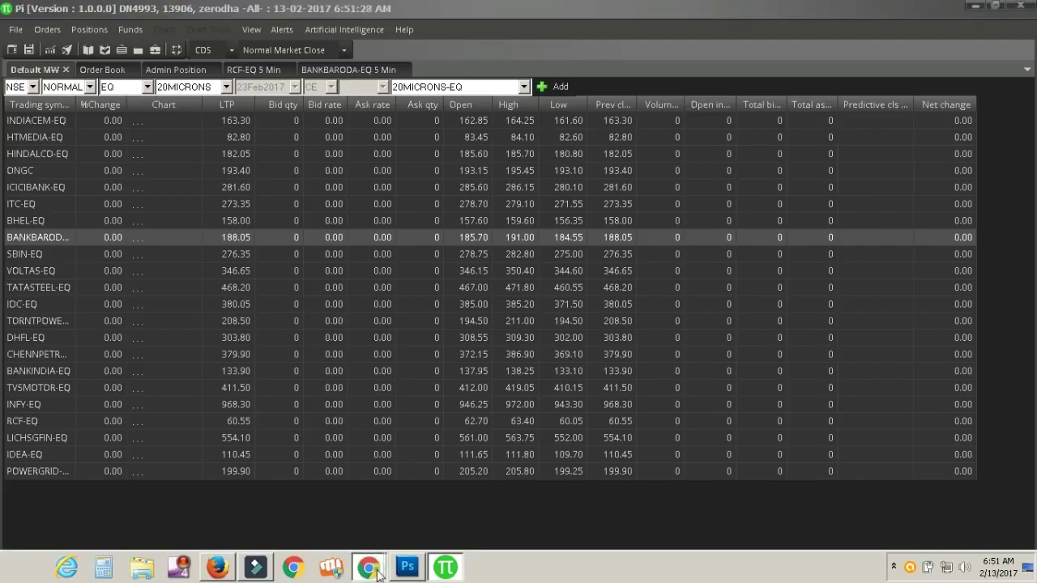
- Switch back to Chrome and review the brokerage calculator and the equity futures margin list again
click(363, 551)
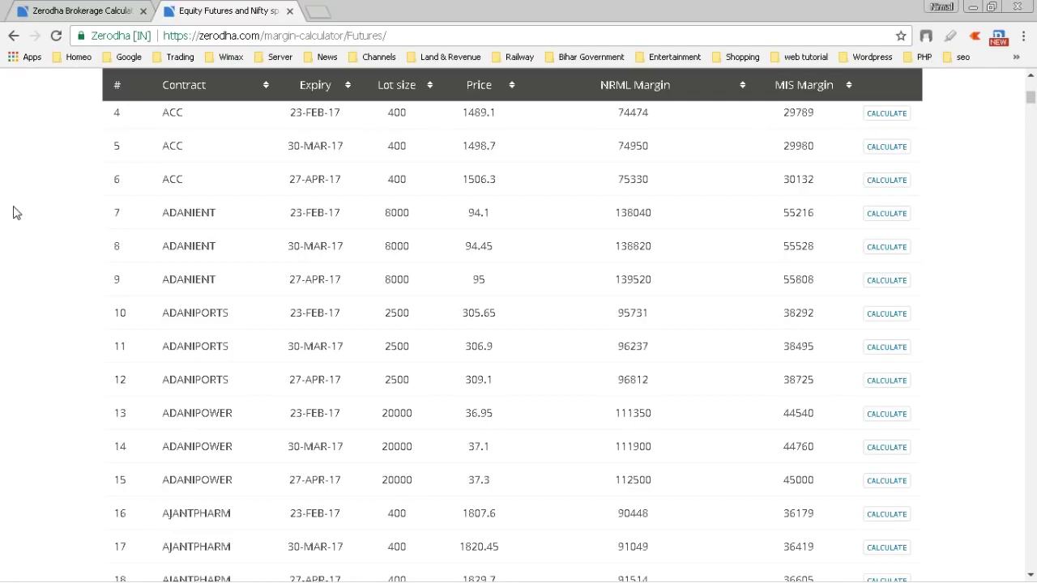
scroll(203, 239, up, 5)
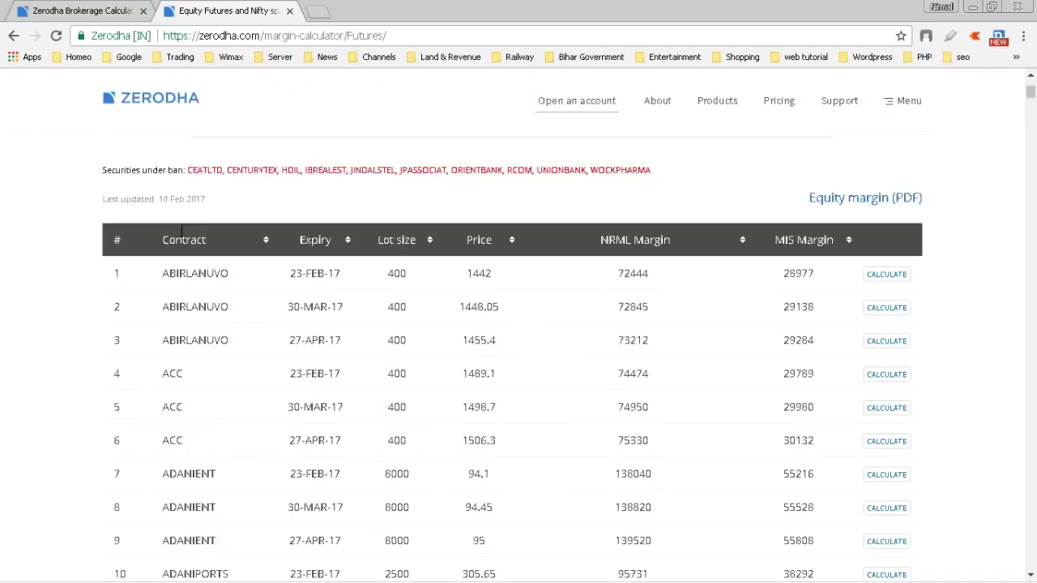
click(95, 12)
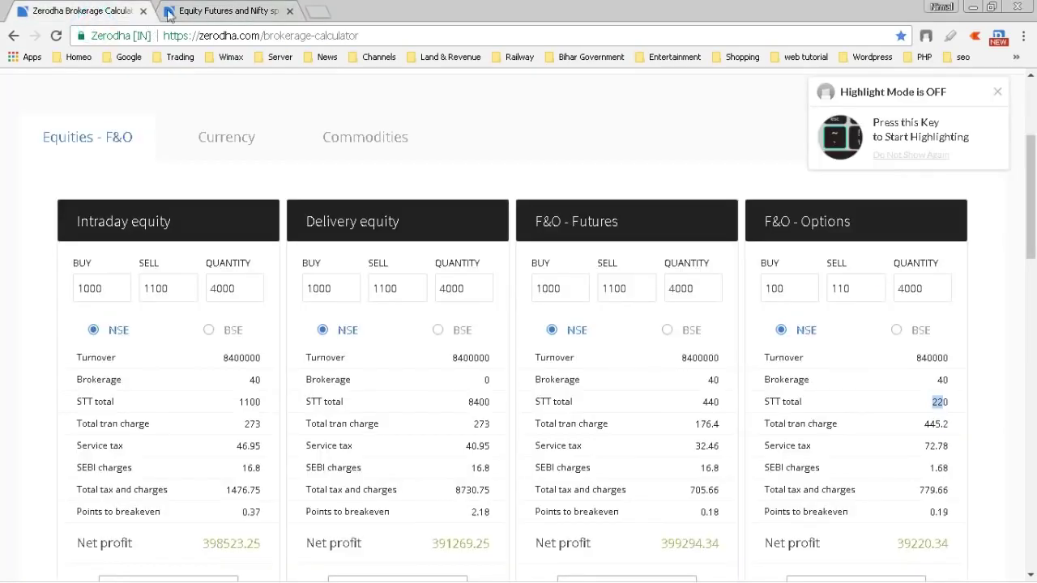
click(199, 12)
scroll(488, 398, down, 3)
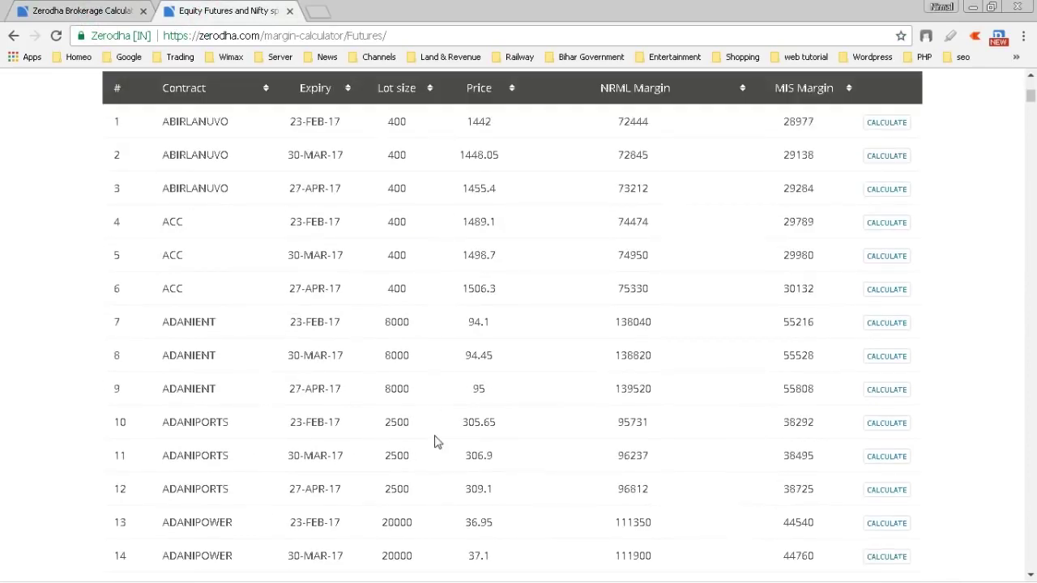
- Check the lot size and price of the ADANIPORTS 23-FEB-17 contract in the futures margin list
mouse_move(415, 426)
mouse_down()
mouse_move(382, 424)
mouse_move(410, 425)
mouse_up()
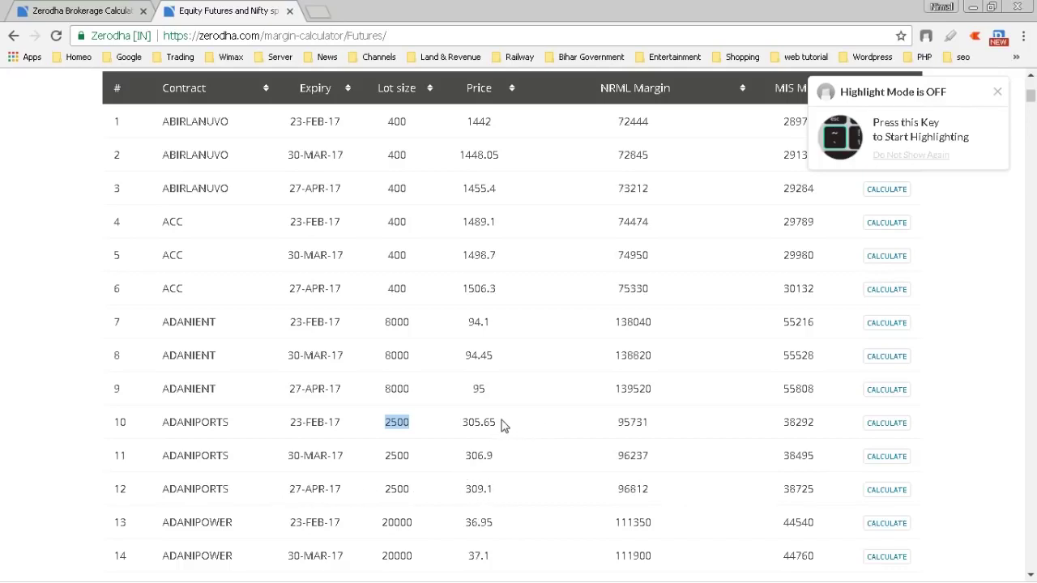
drag(464, 424, 499, 428)
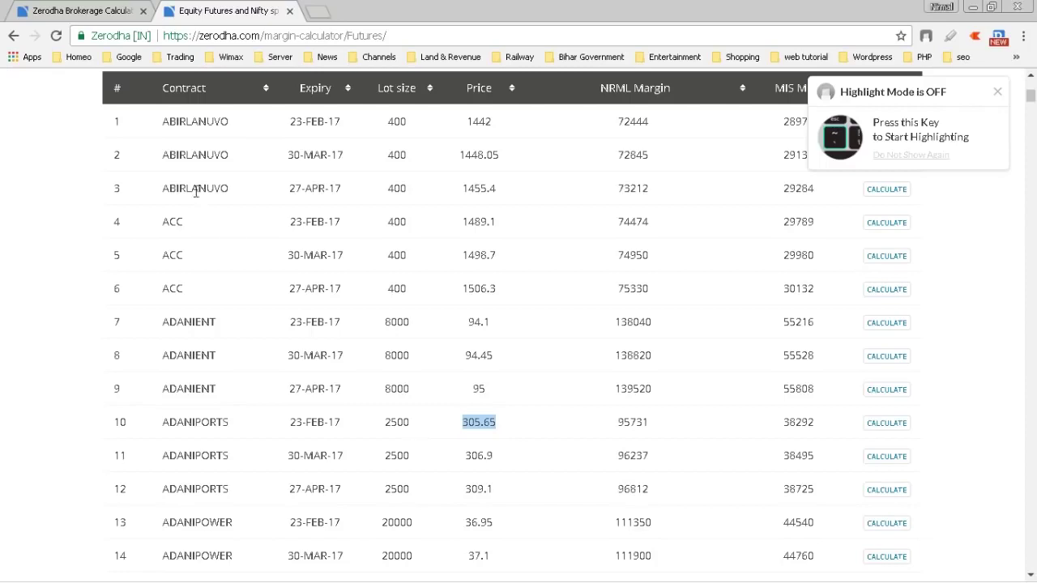
mouse_move(426, 572)
- In the brokerage calculator, set the Intraday equity buy price to 303.65 and the quantity to 2500
click(58, 8)
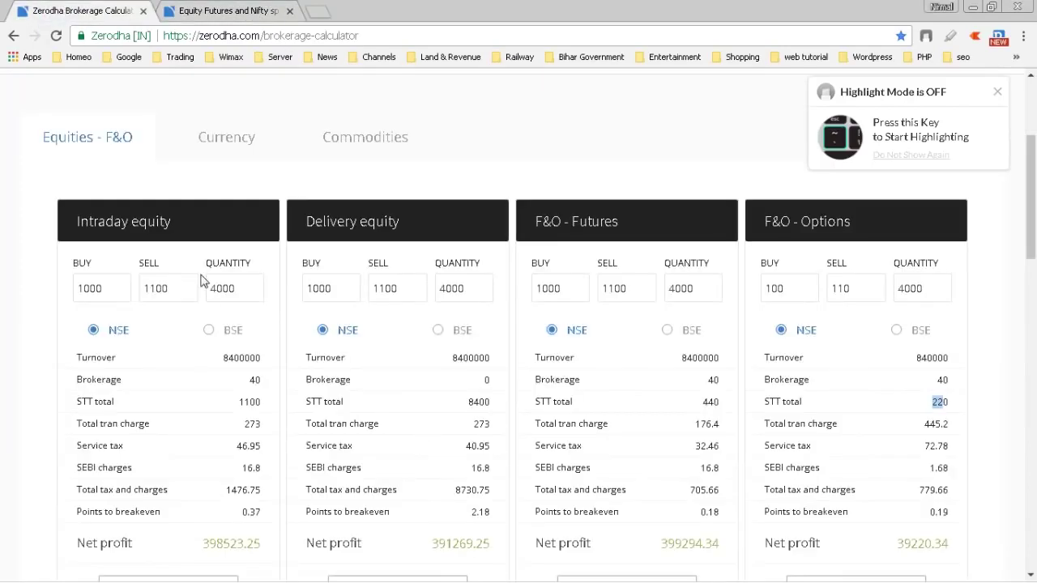
drag(121, 289, 77, 295)
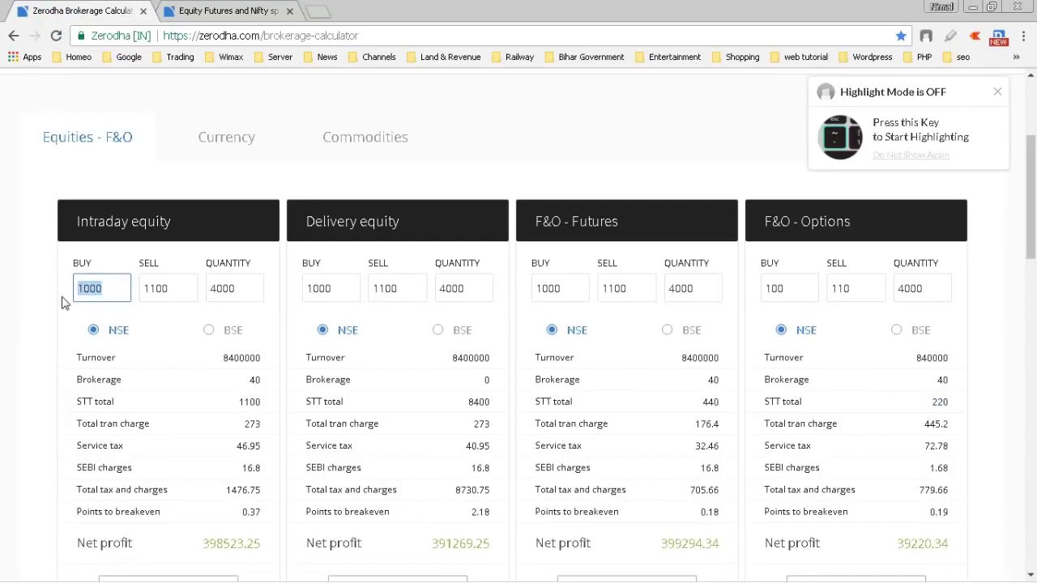
click(243, 11)
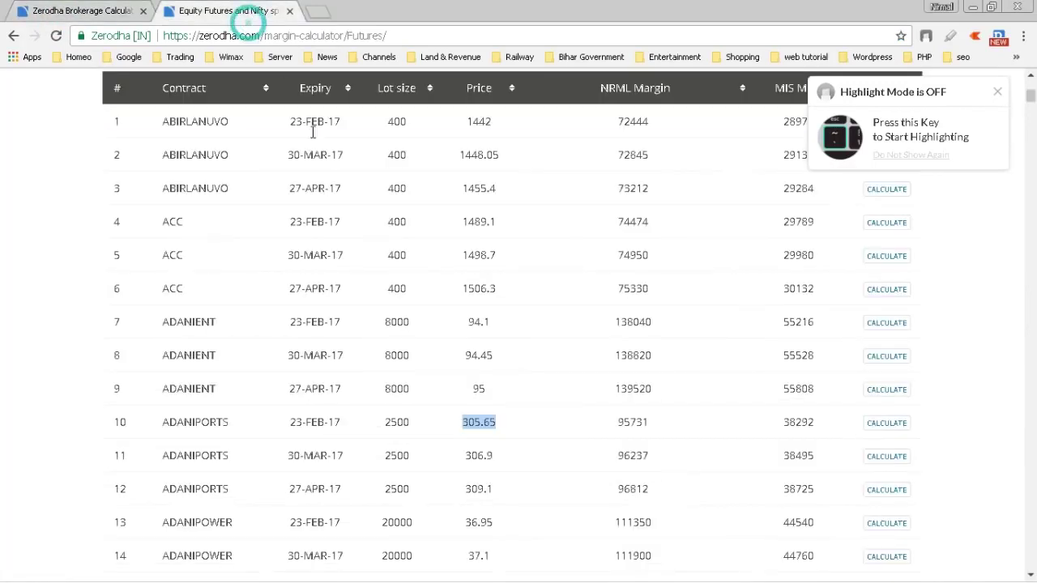
click(44, 12)
text(303.)
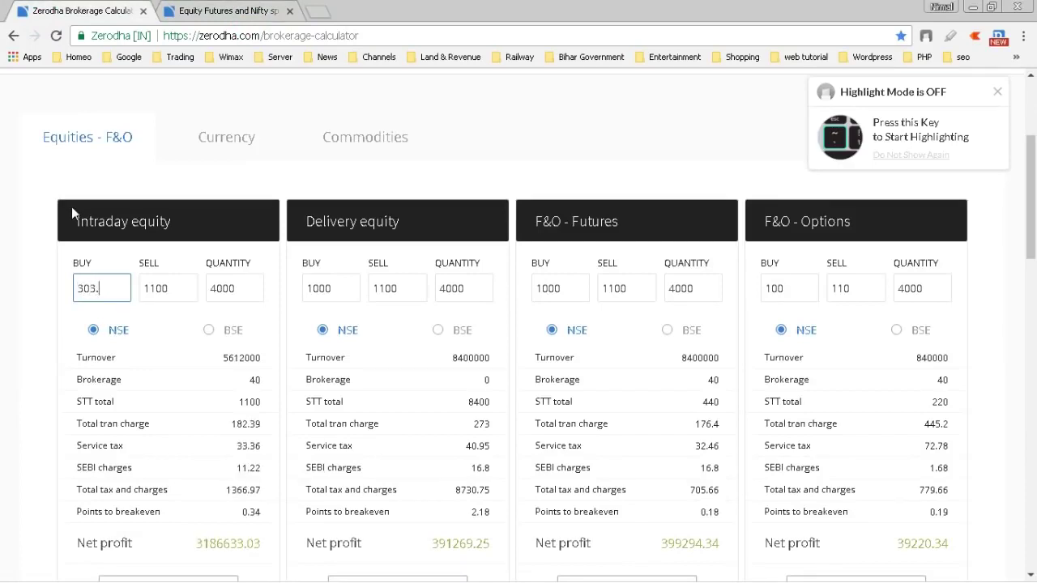
text(65)
click(246, 288)
drag(245, 288, 211, 289)
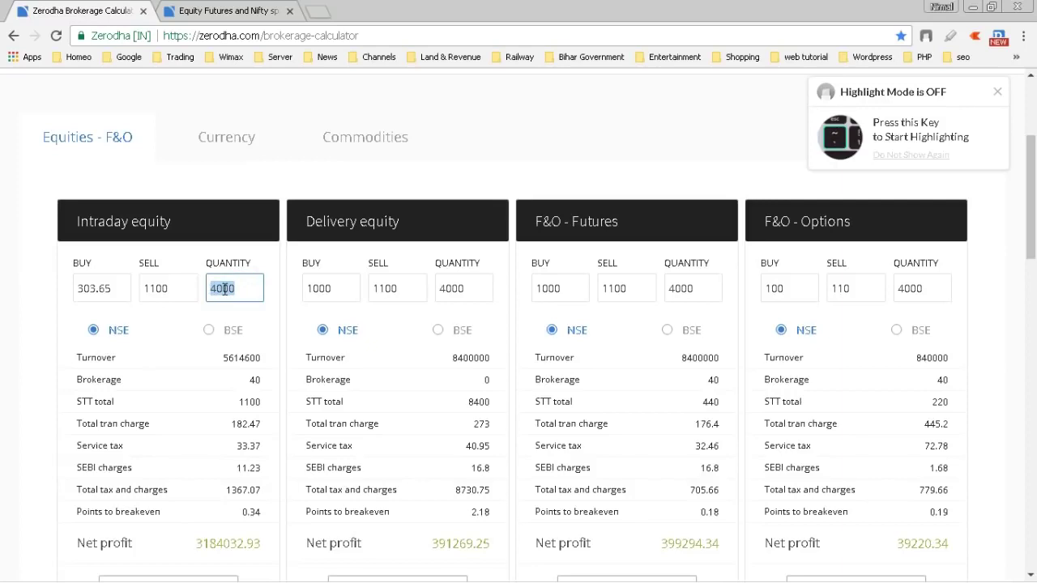
text(2500)
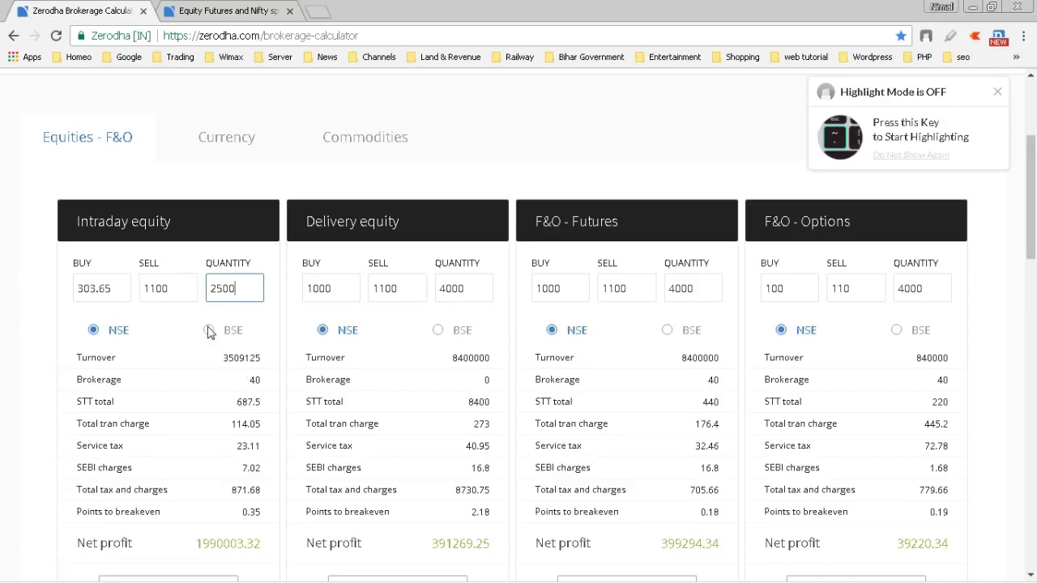
- Set the Intraday equity sell price to 304 and review the net profit
double_click(178, 300)
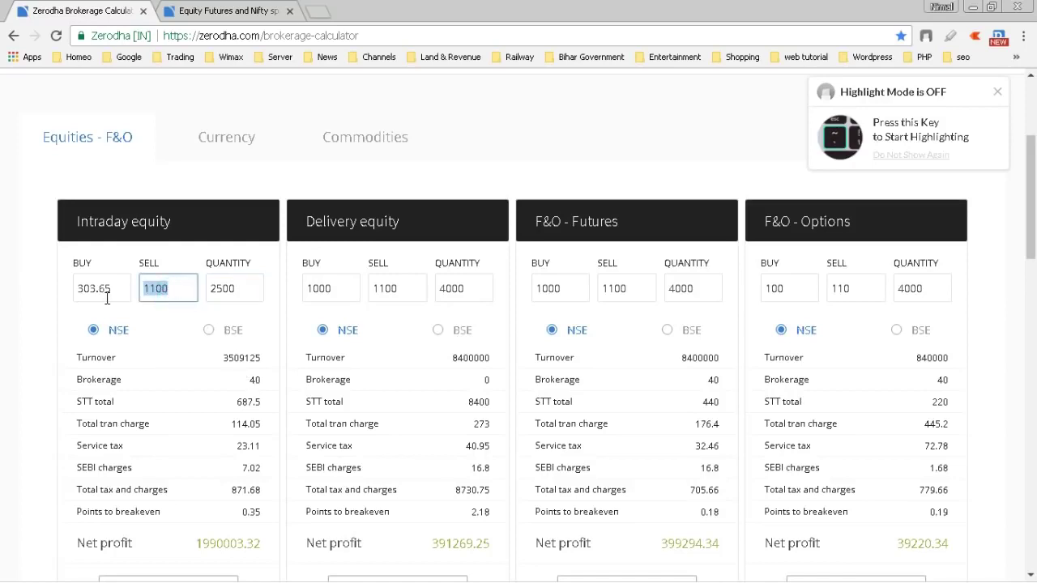
text(303)
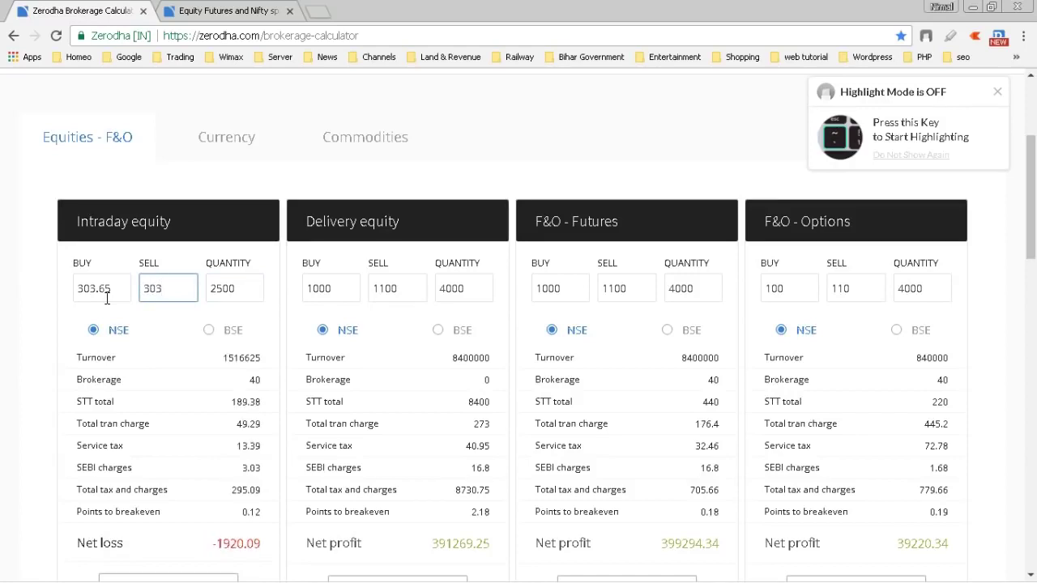
key(BackSpace)
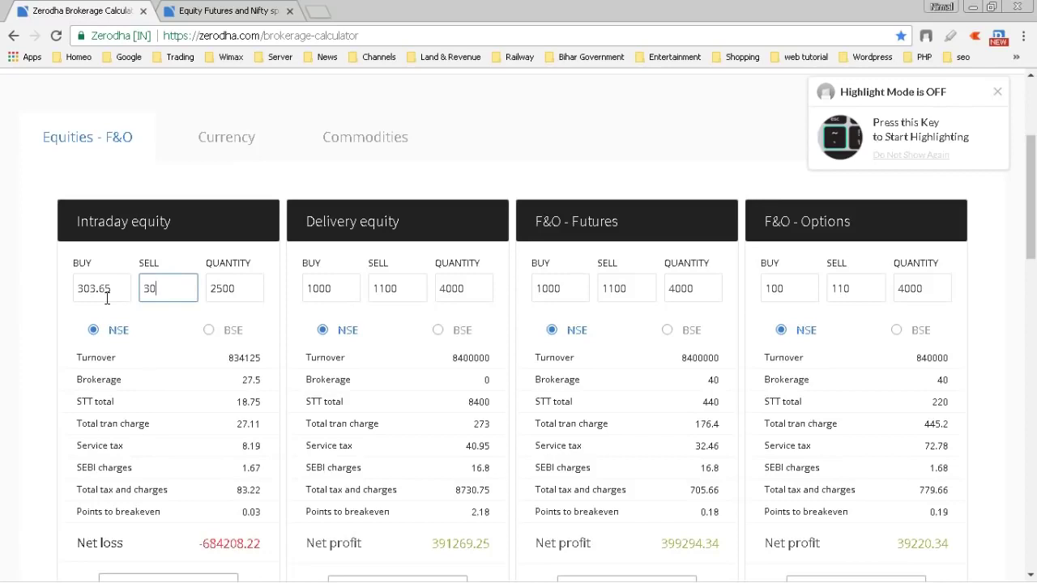
text(4)
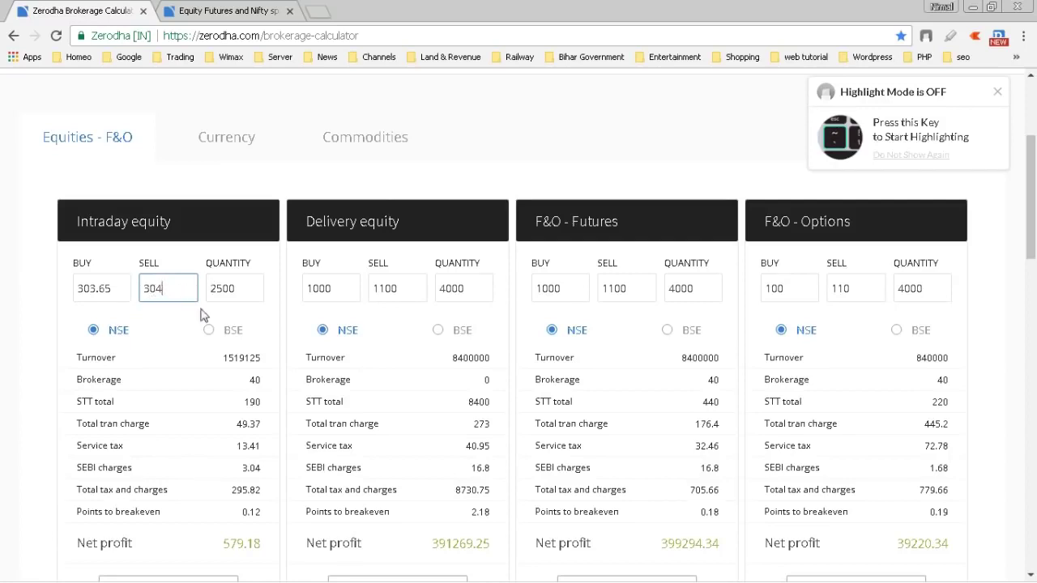
click(219, 545)
drag(231, 543, 260, 544)
click(227, 544)
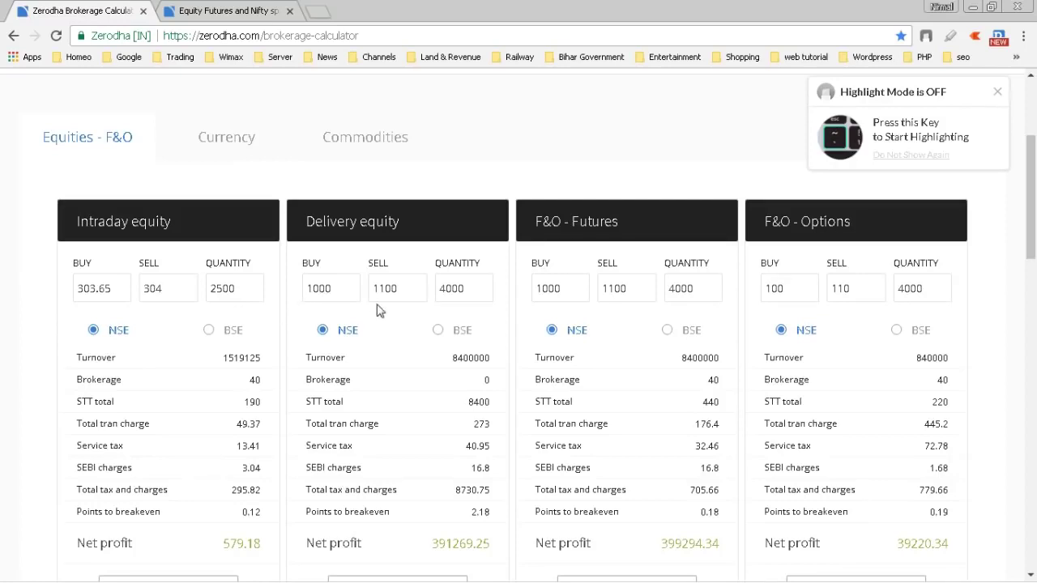
- Set Delivery equity to buy 303.65, sell 304 and quantity 2500, and check its STT total
double_click(349, 290)
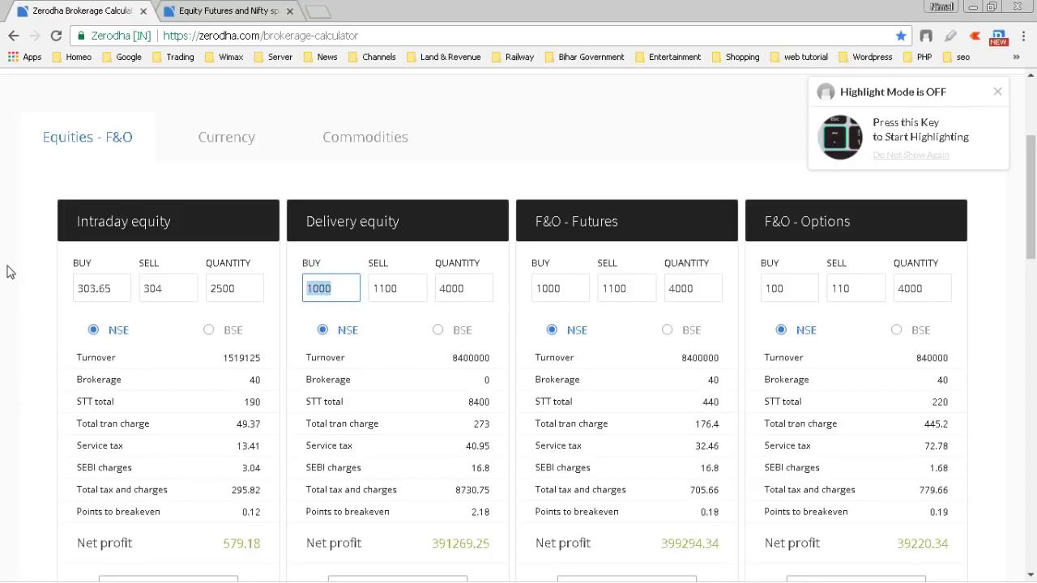
text(303)
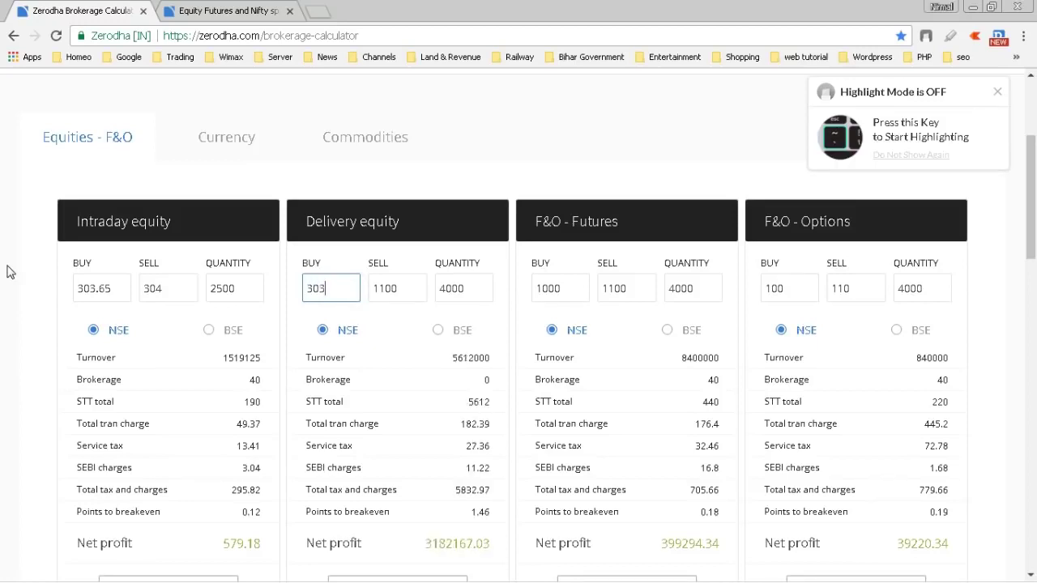
text(.65)
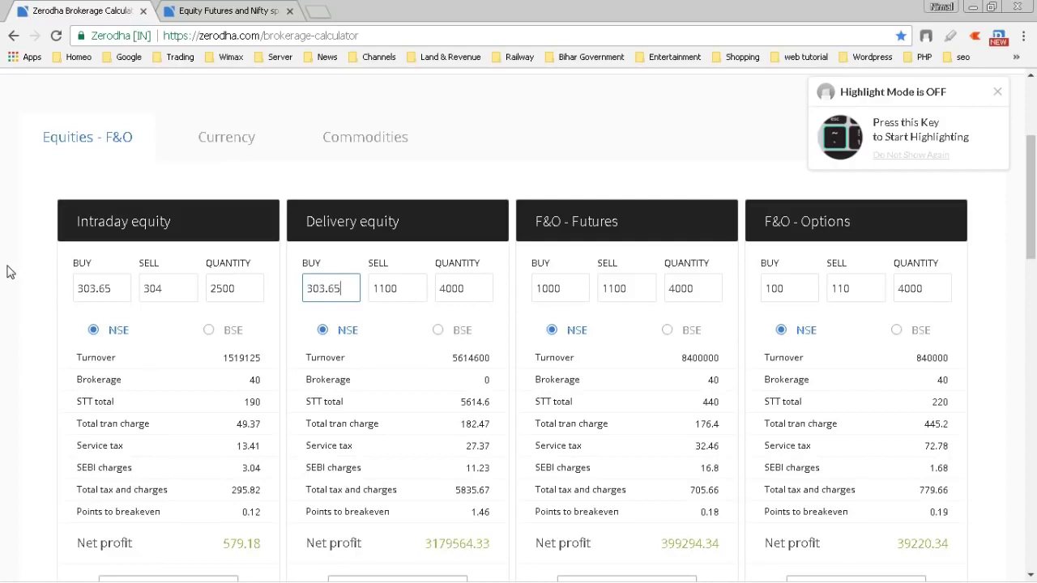
click(386, 292)
double_click(385, 292)
text(3)
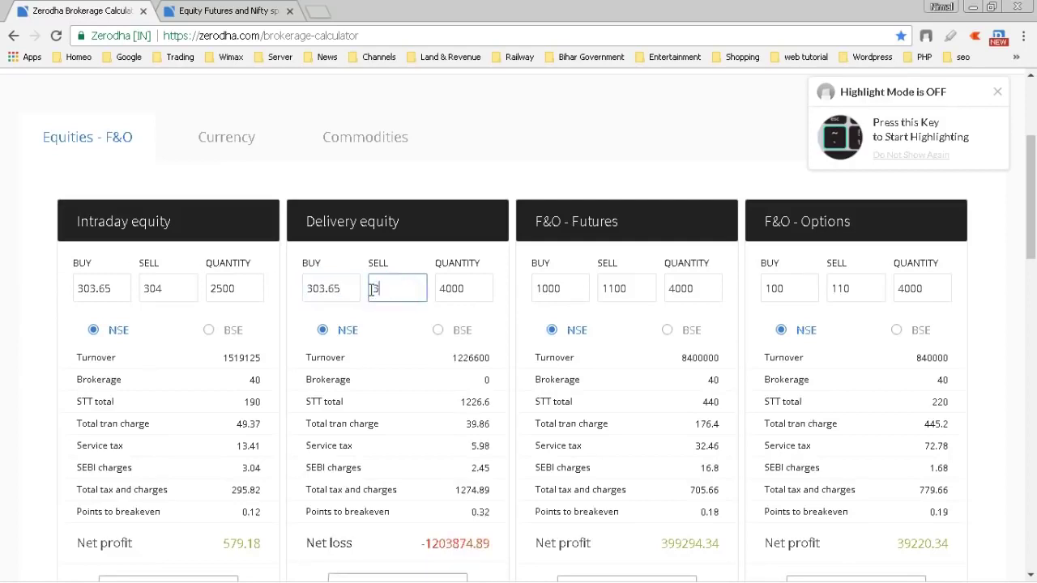
text(04)
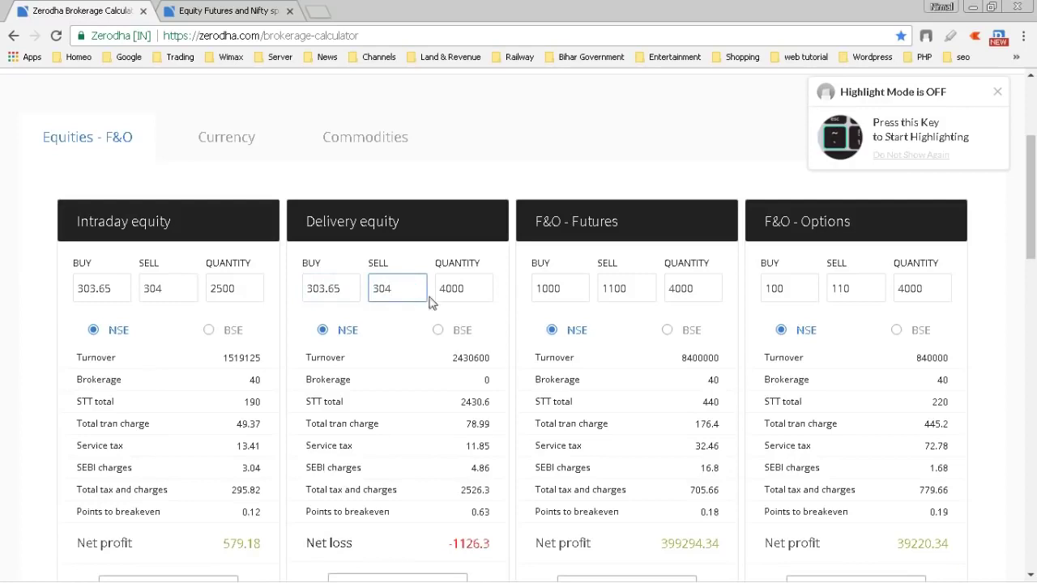
double_click(468, 286)
text(2500)
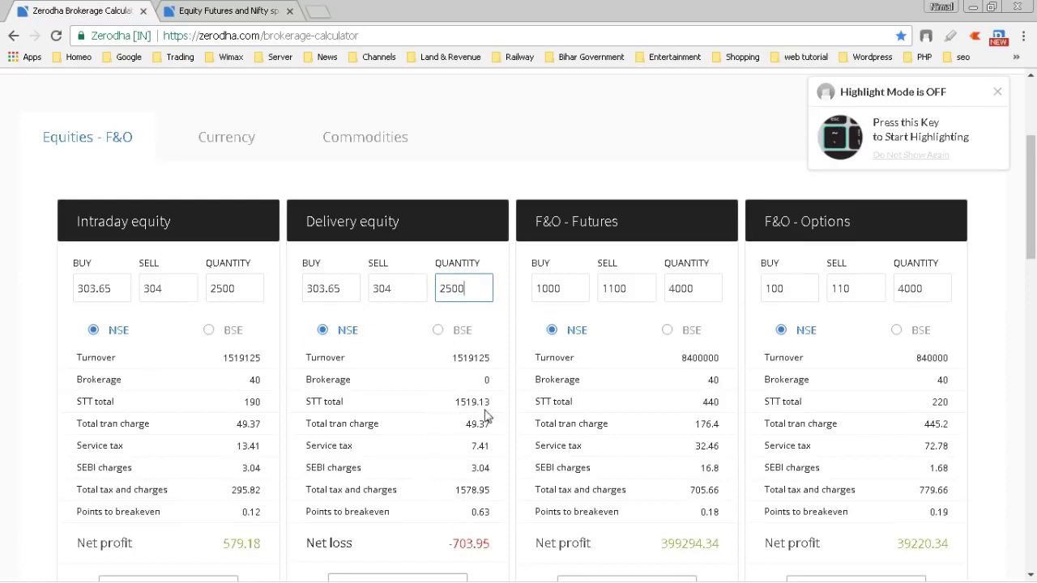
drag(440, 401, 486, 403)
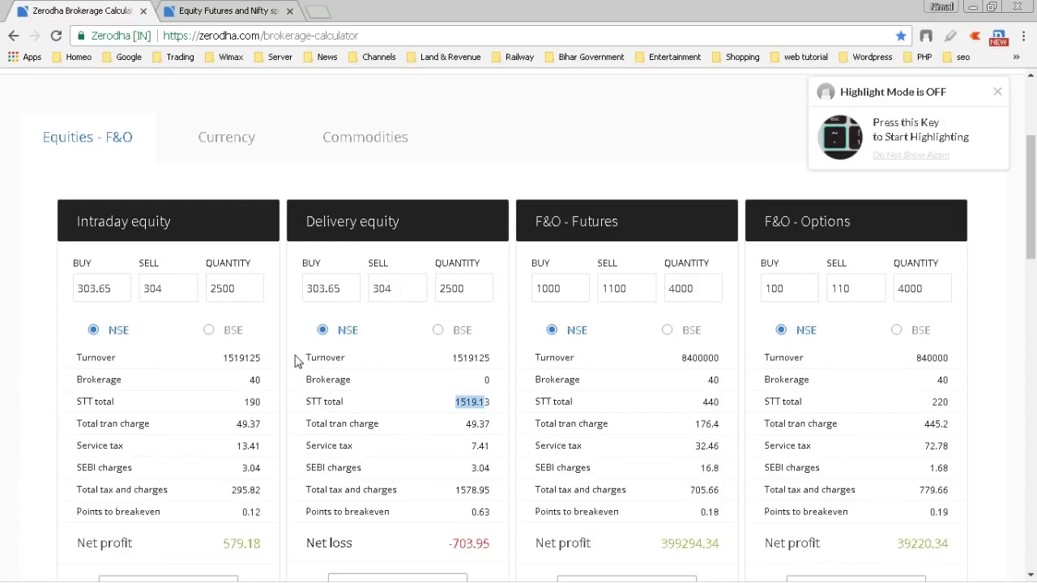
- Try a Delivery equity sell price of 330, and set it back to 304
click(351, 294)
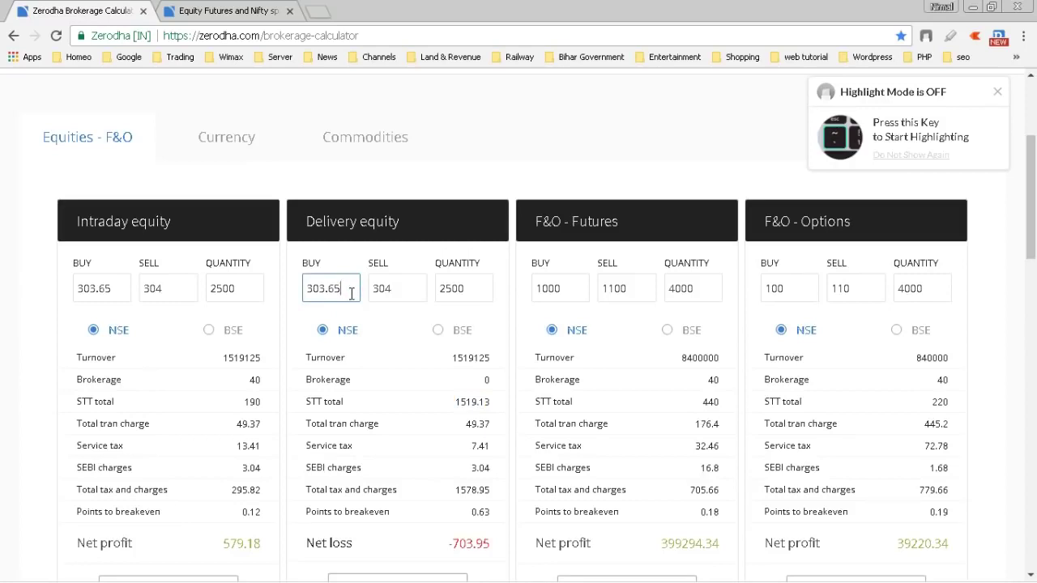
click(405, 292)
key(BackSpace)
key(BackSpace)
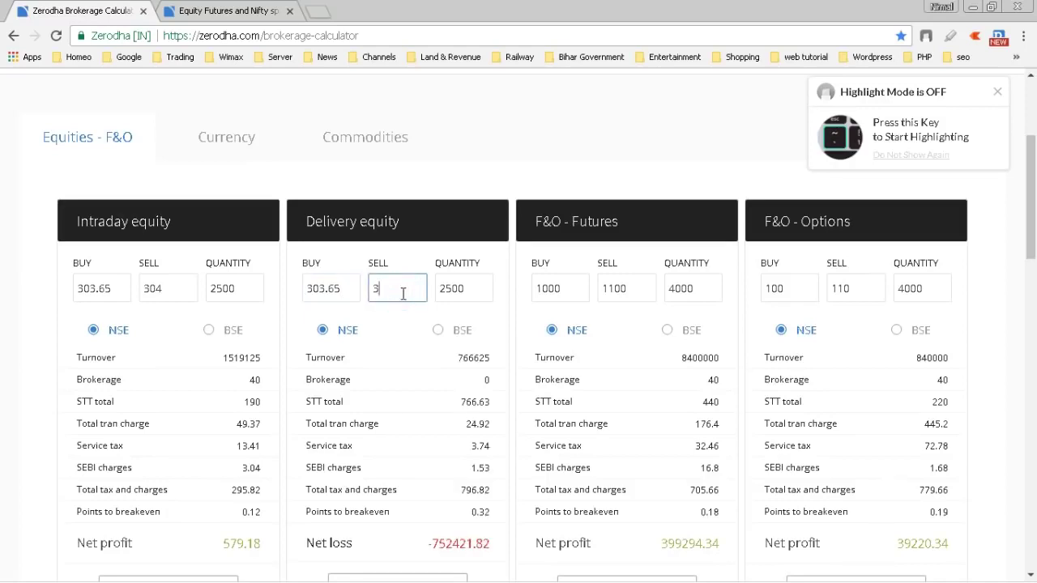
text(30)
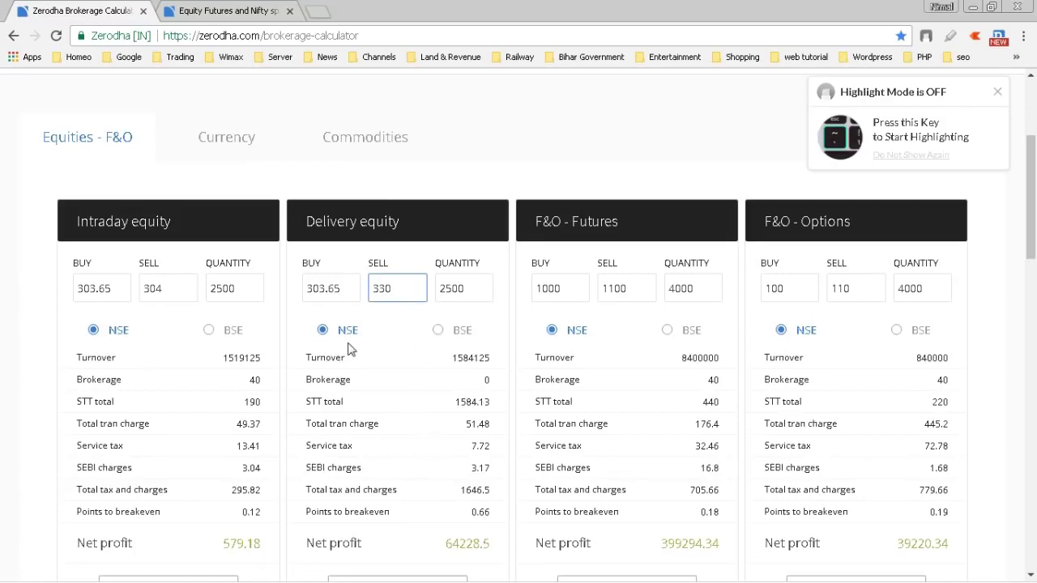
key(BackSpace)
key(BackSpace)
text(04)
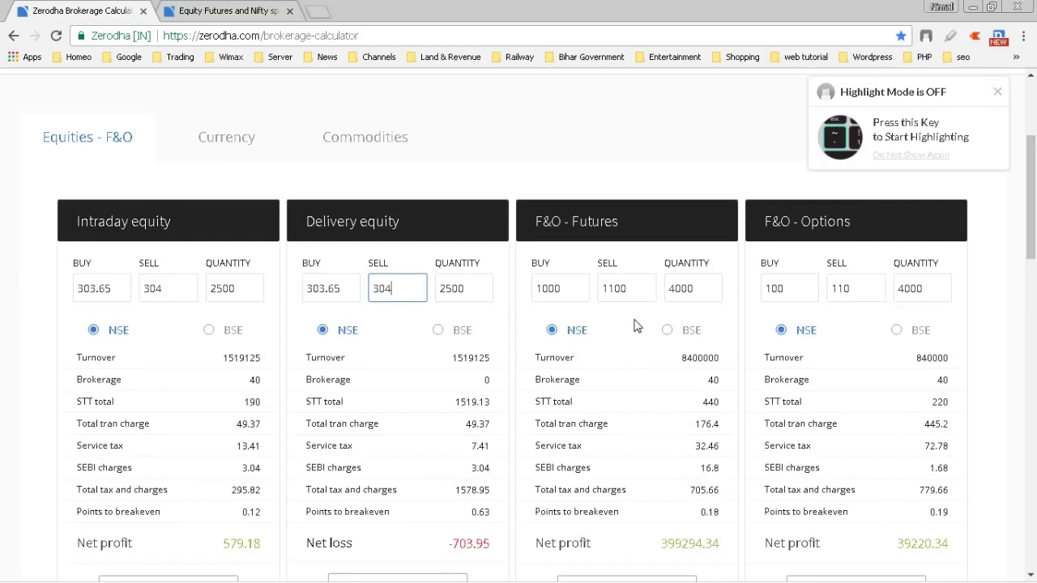
- Set the F&O - Futures buy price to 303.65 and the sell price to 304
drag(576, 289, 529, 293)
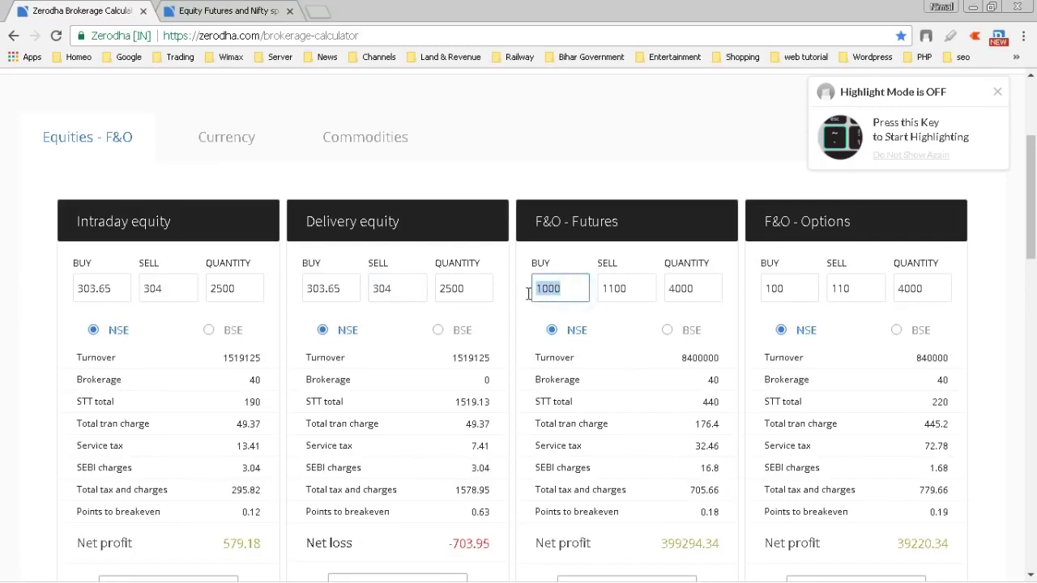
text(30)
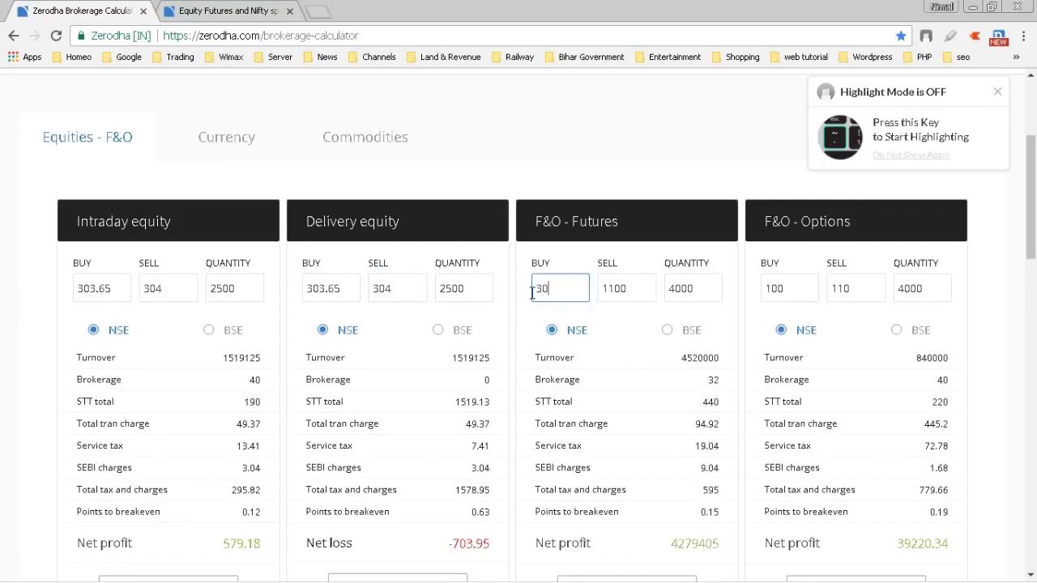
text(3.65)
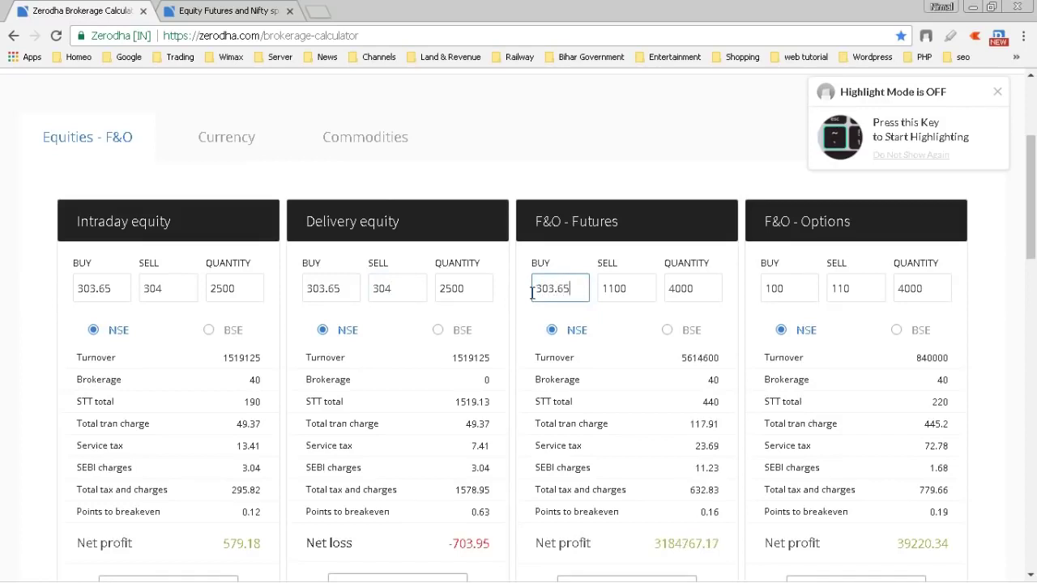
click(639, 293)
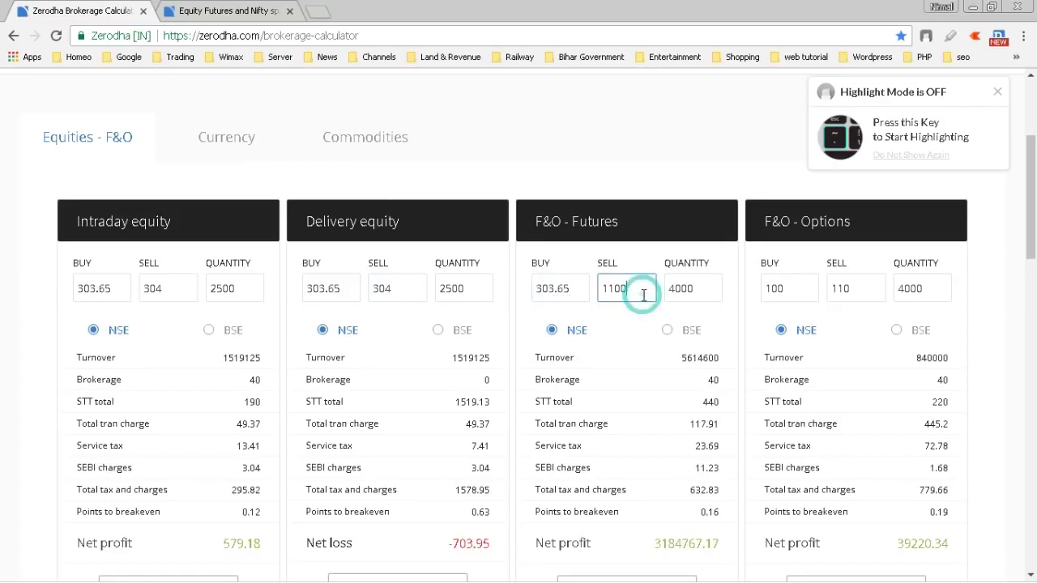
text(1)
key(BackSpace)
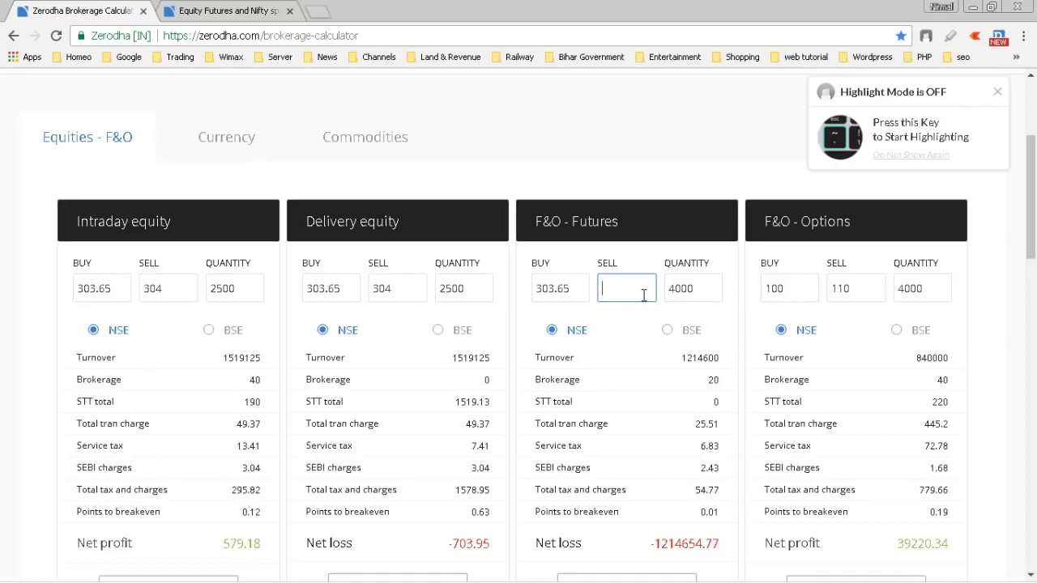
text(304)
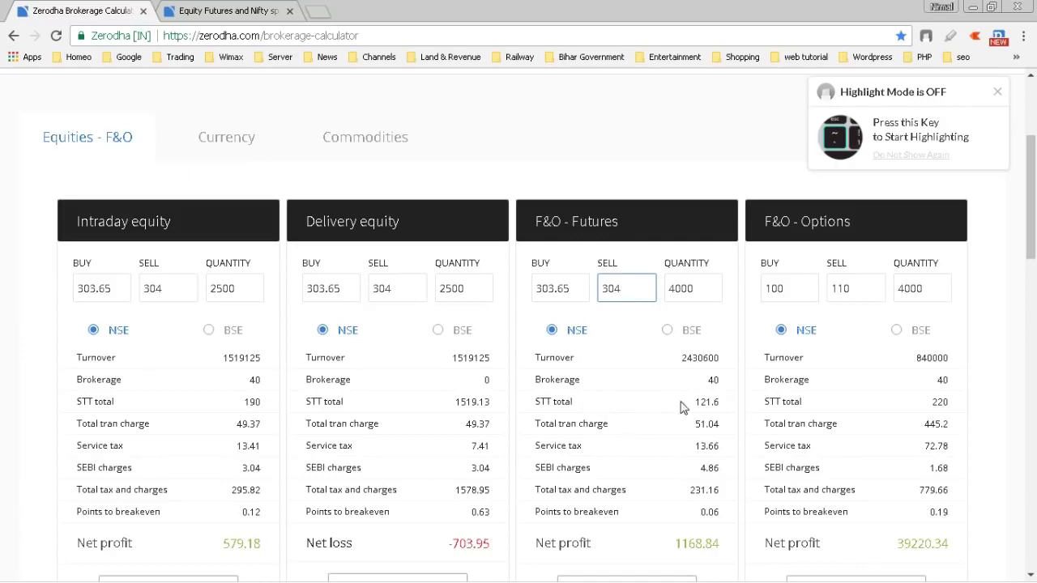
- Examine the futures STT total and compare the total tax and charges for futures and intraday equity
drag(723, 403, 700, 408)
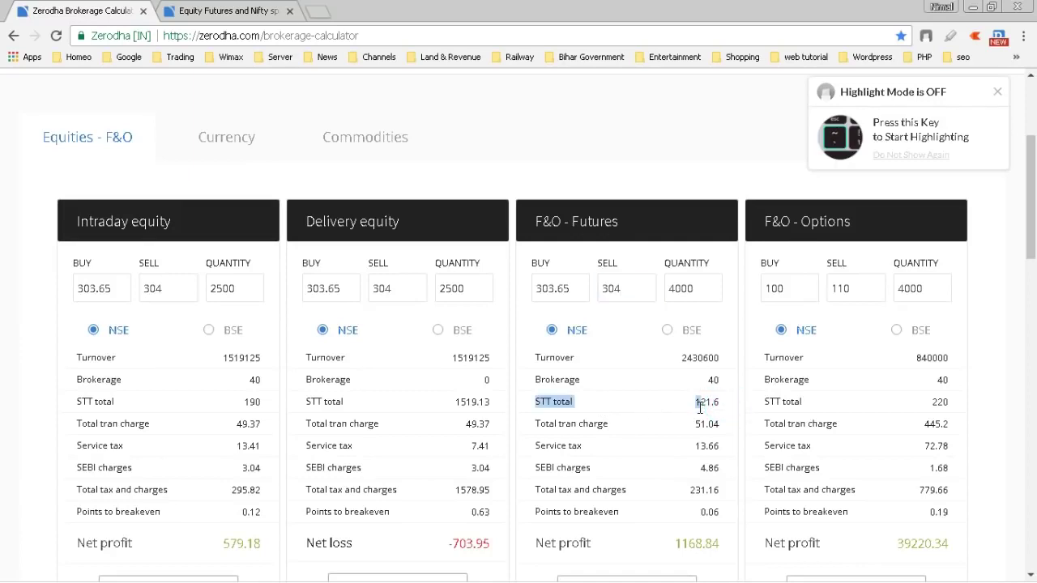
click(701, 409)
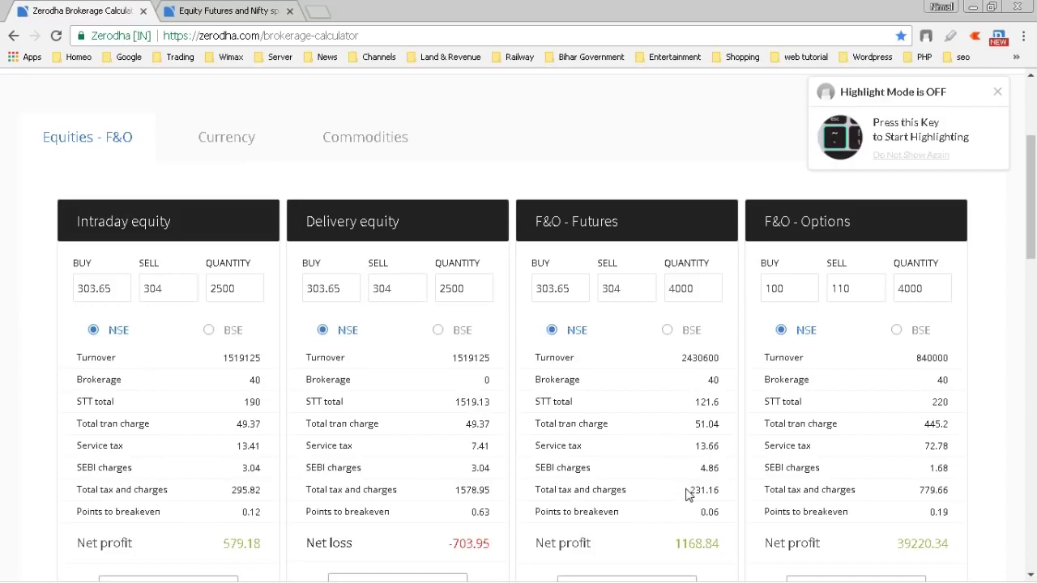
double_click(716, 489)
drag(227, 498, 261, 496)
click(260, 494)
- Return to the brokerage calculator and view the charge breakdown for the four Equities - F&O trade types
mouse_move(356, 580)
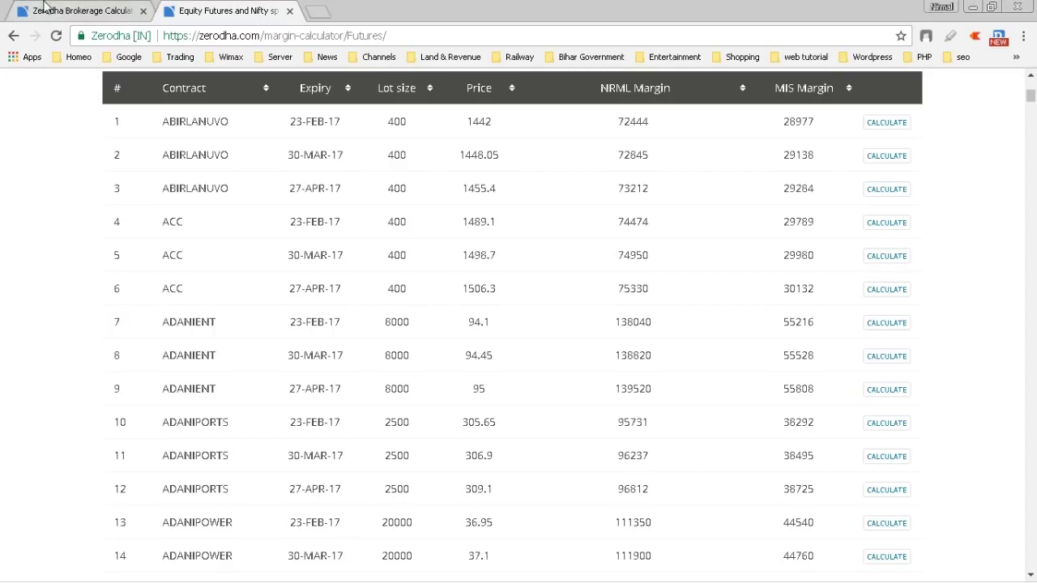
click(83, 10)
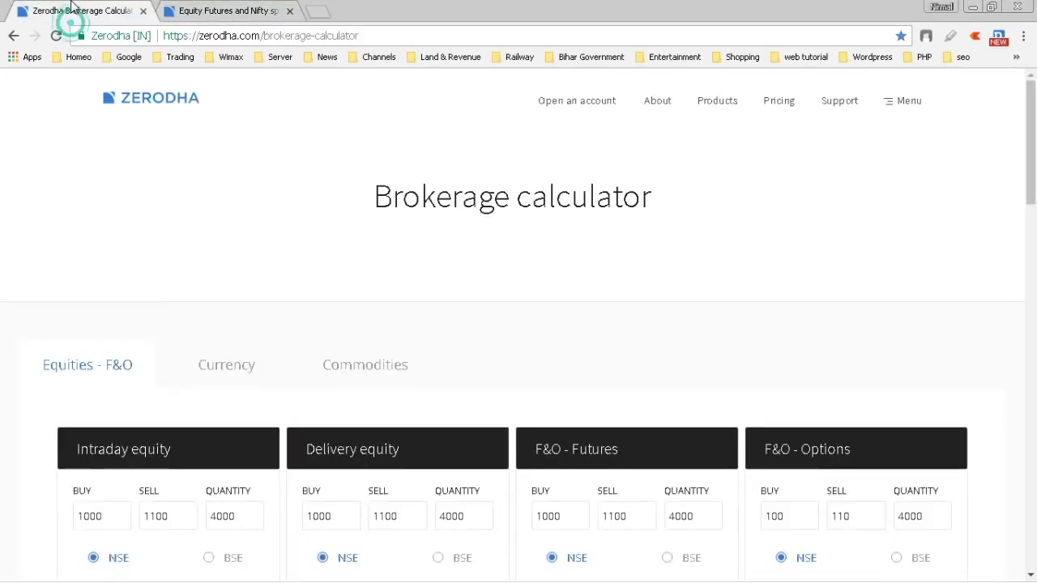
click(651, 203)
scroll(450, 265, down, 3)
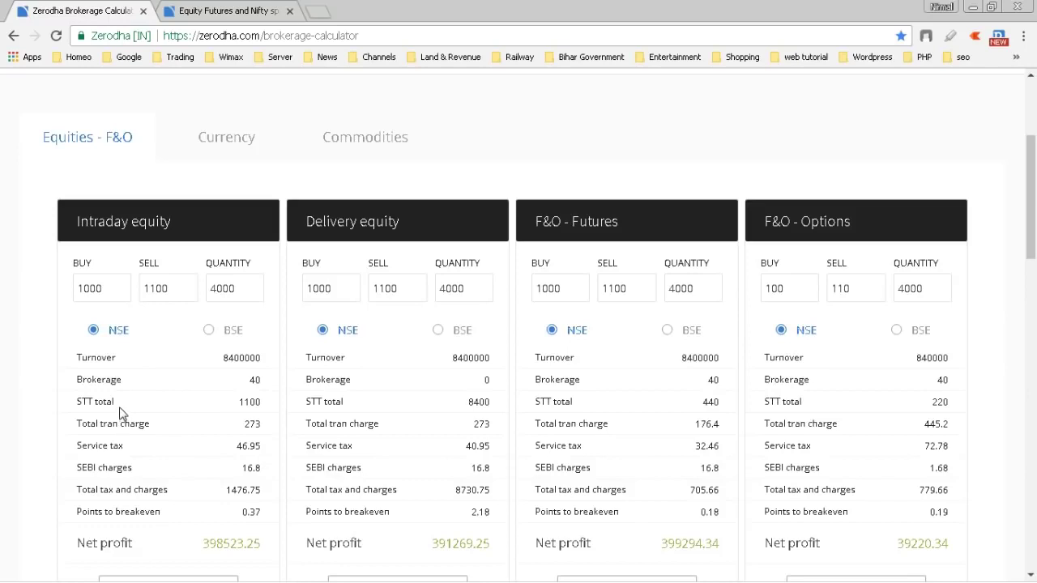
- Examine the intraday equity STT total, and look up the ADANIPORTS 27-APR-17 lot size and price in the futures margin list
double_click(75, 405)
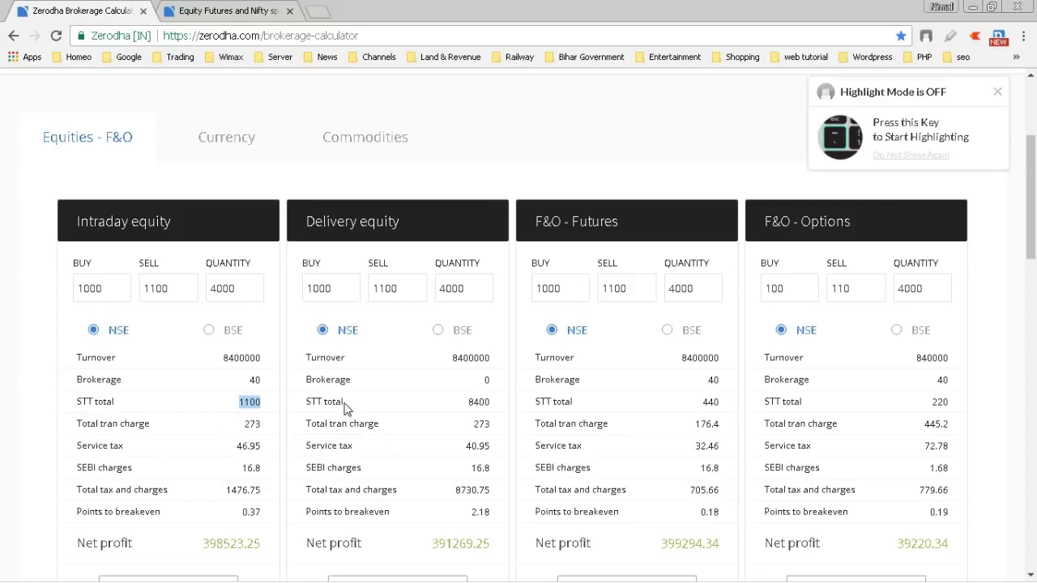
key(ctrl+Tab)
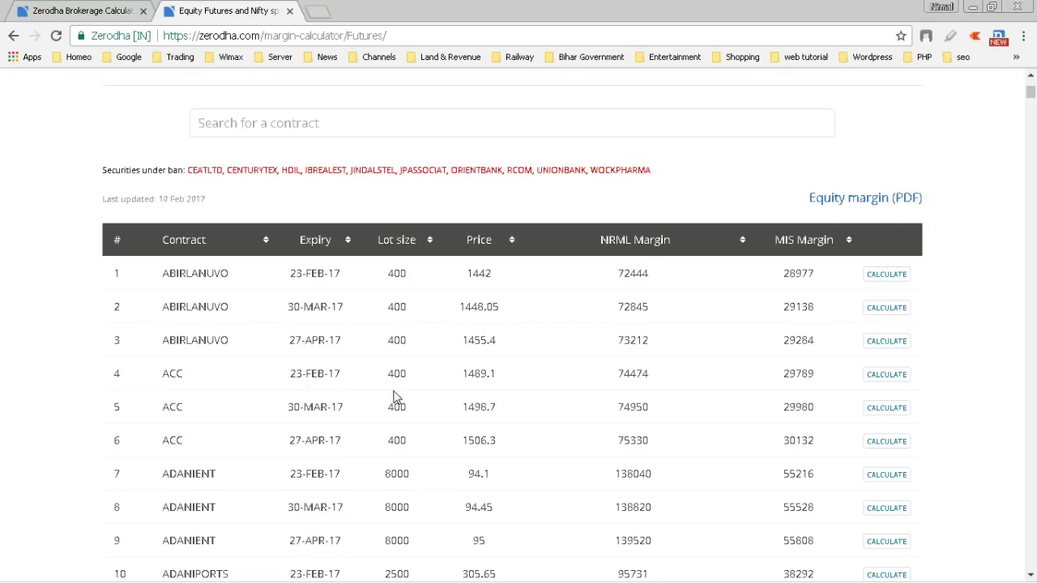
scroll(395, 391, down, 2)
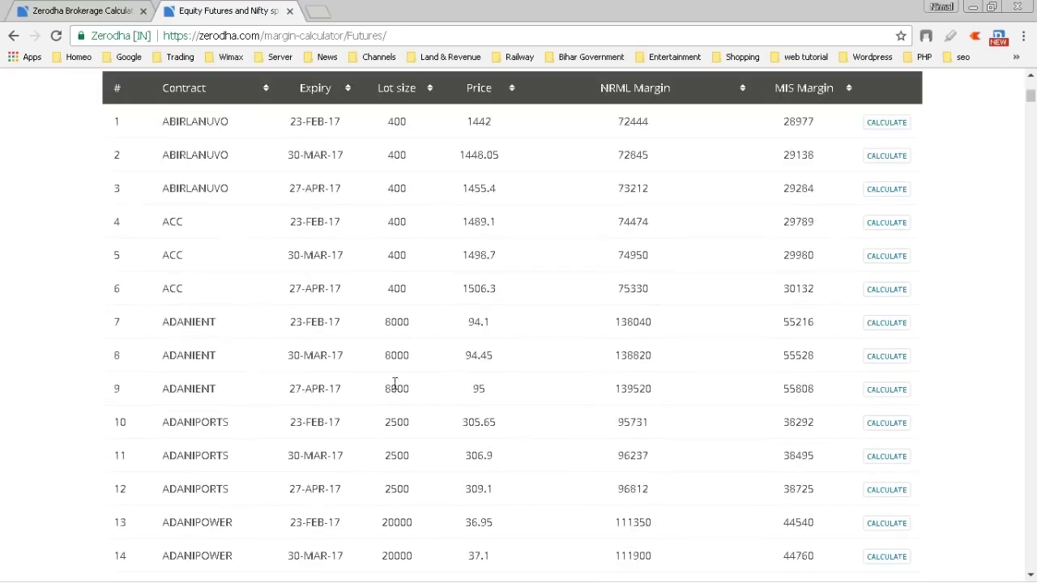
scroll(195, 391, down, 1)
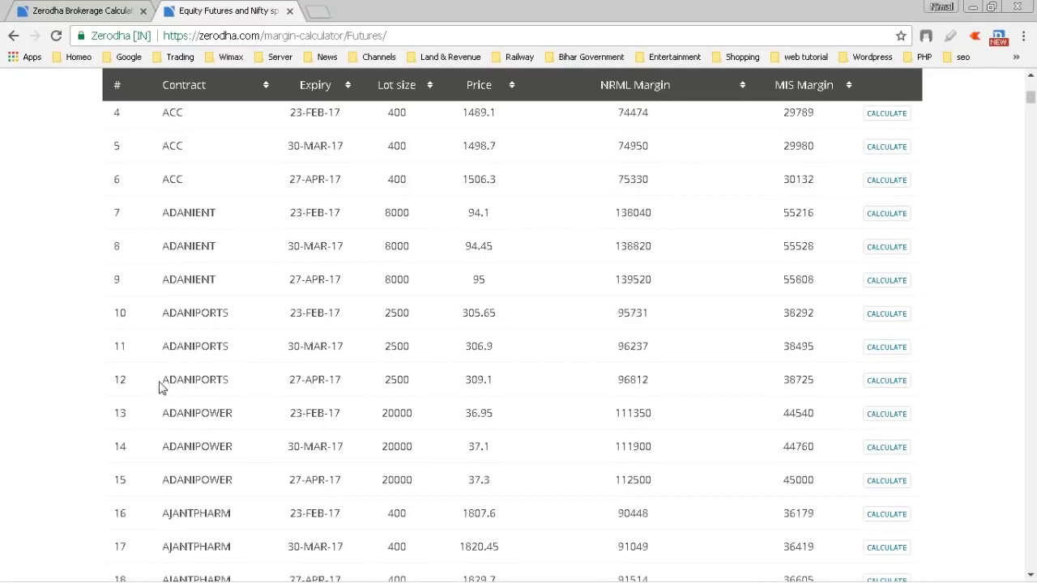
double_click(166, 384)
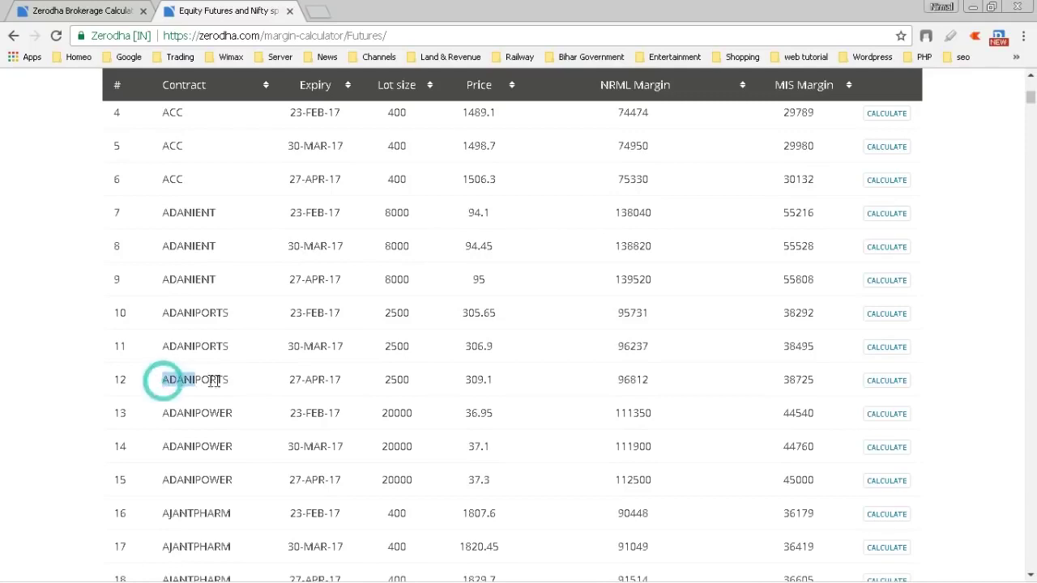
click(500, 388)
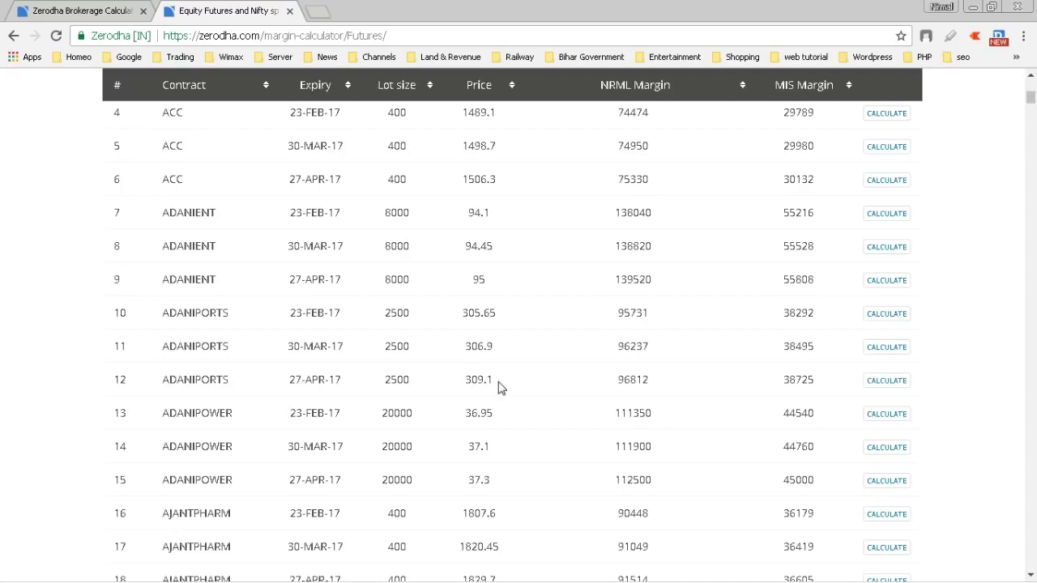
drag(418, 386, 387, 384)
click(494, 382)
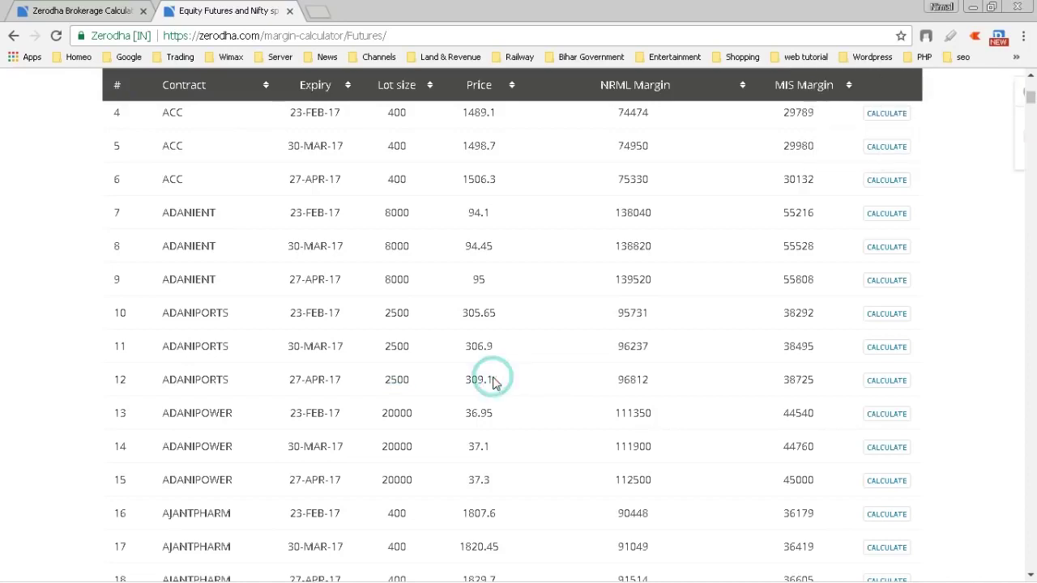
- Switch to the Windows Calculator, multiply 100 by the price of 309.1, and close the calculator
mouse_move(494, 582)
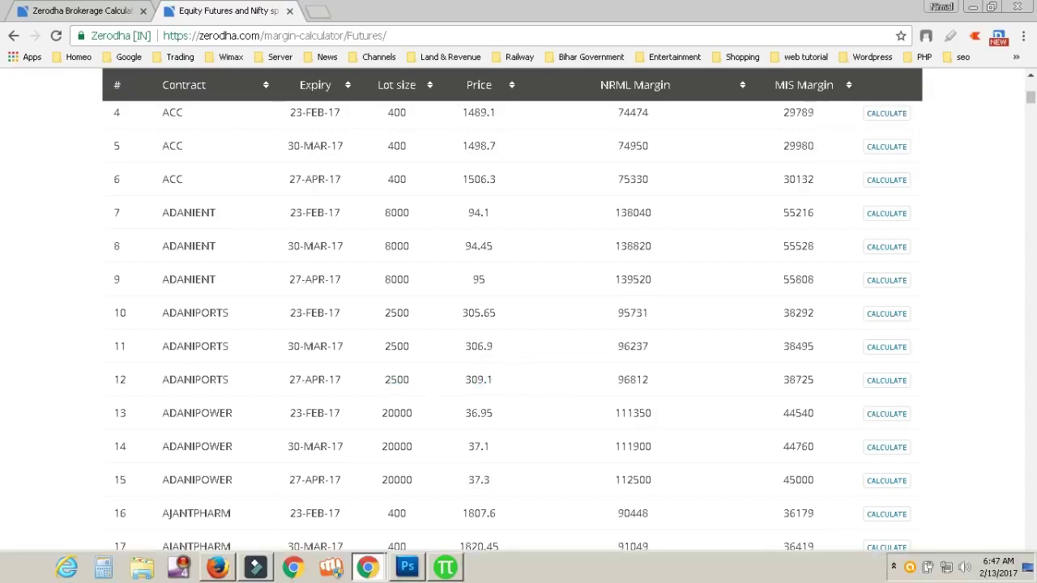
click(103, 570)
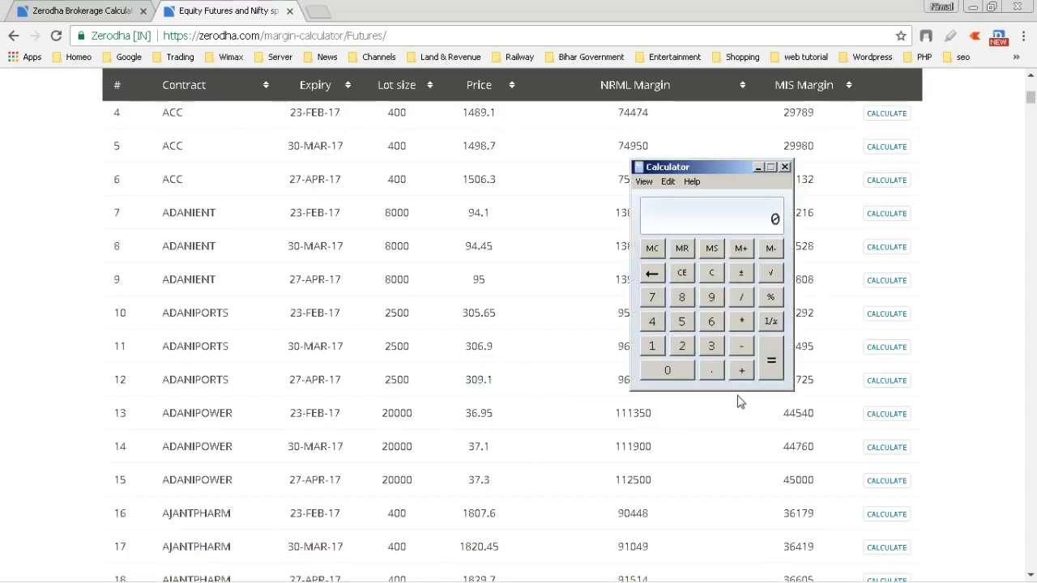
click(652, 346)
double_click(667, 370)
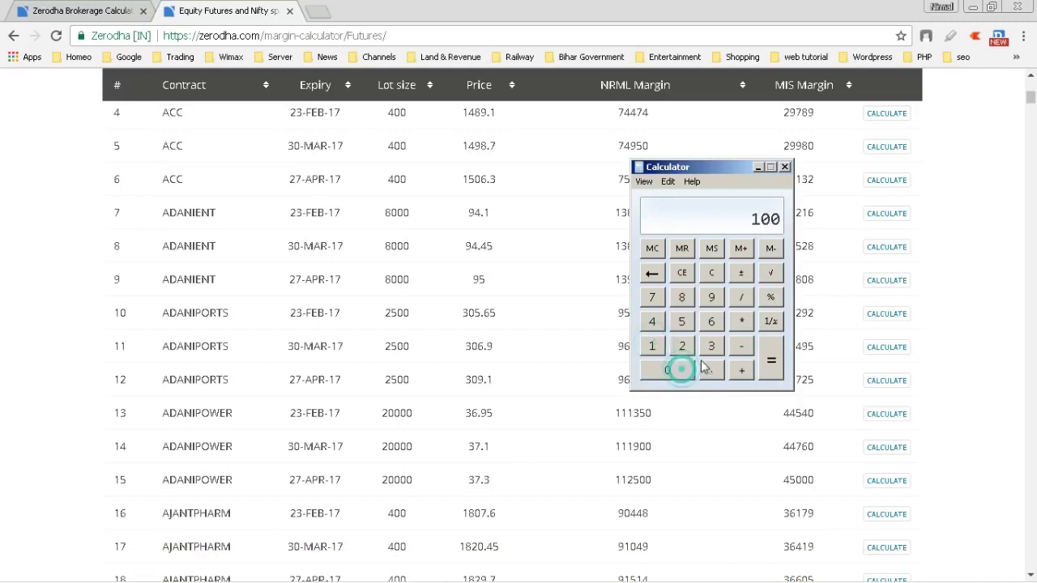
click(744, 324)
click(711, 347)
click(684, 370)
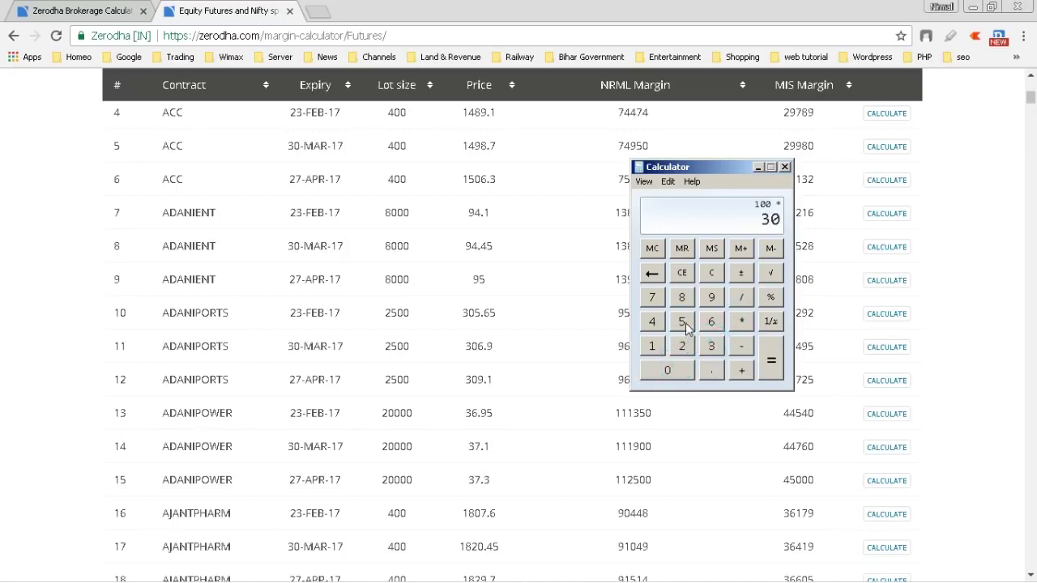
click(710, 300)
click(711, 372)
click(650, 346)
click(771, 365)
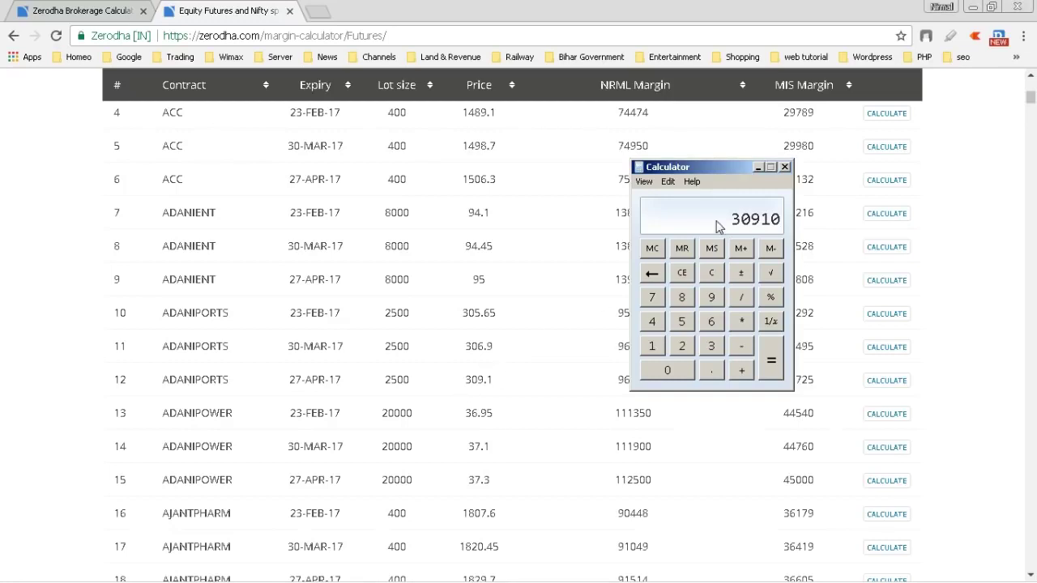
click(786, 167)
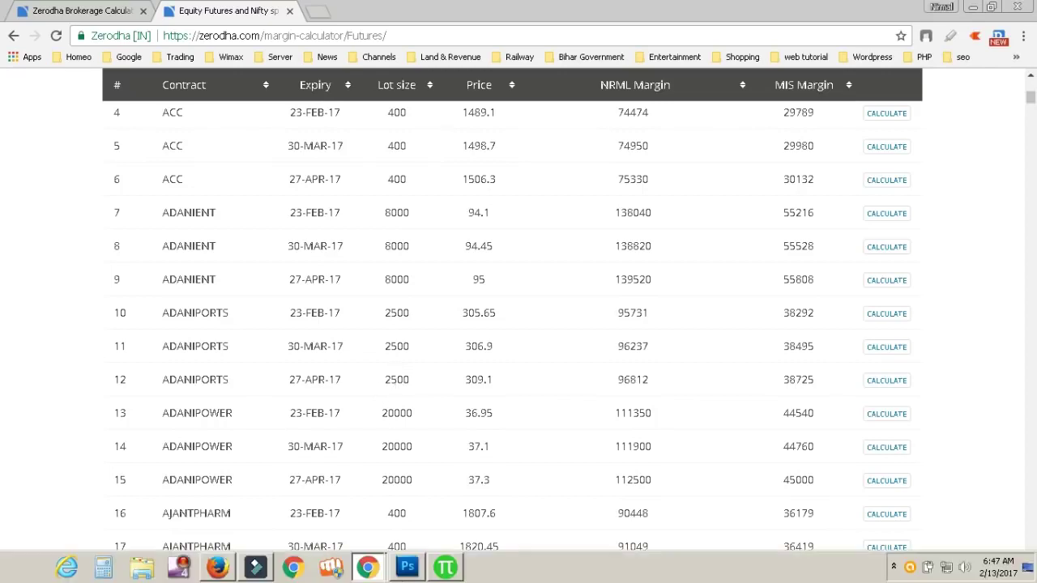
- Switch to the Pi trading platform and open a 5-minute BANKBARODA-EQ chart covering 5 days
click(445, 568)
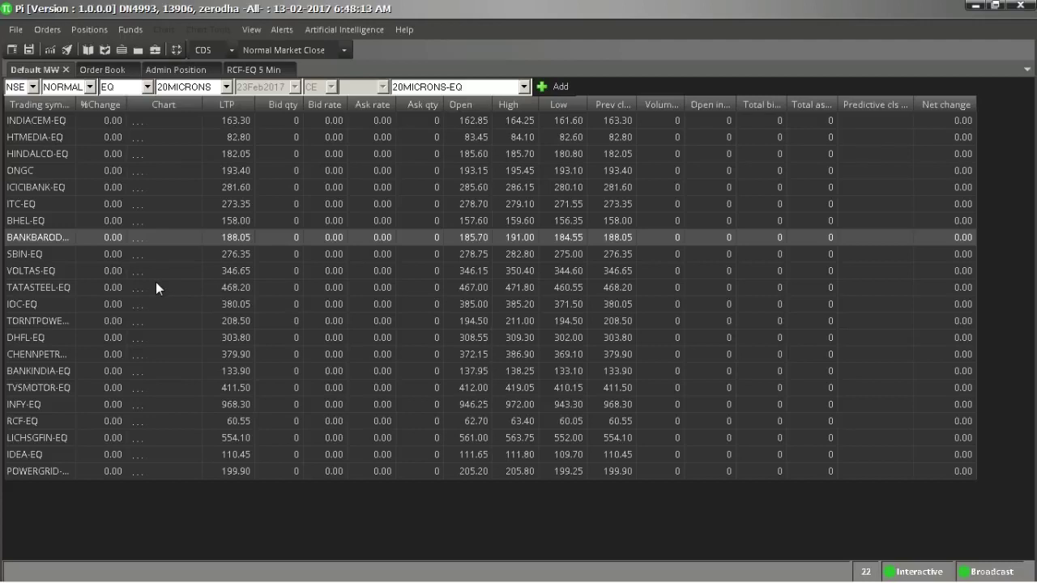
click(22, 239)
right_click(22, 239)
click(73, 497)
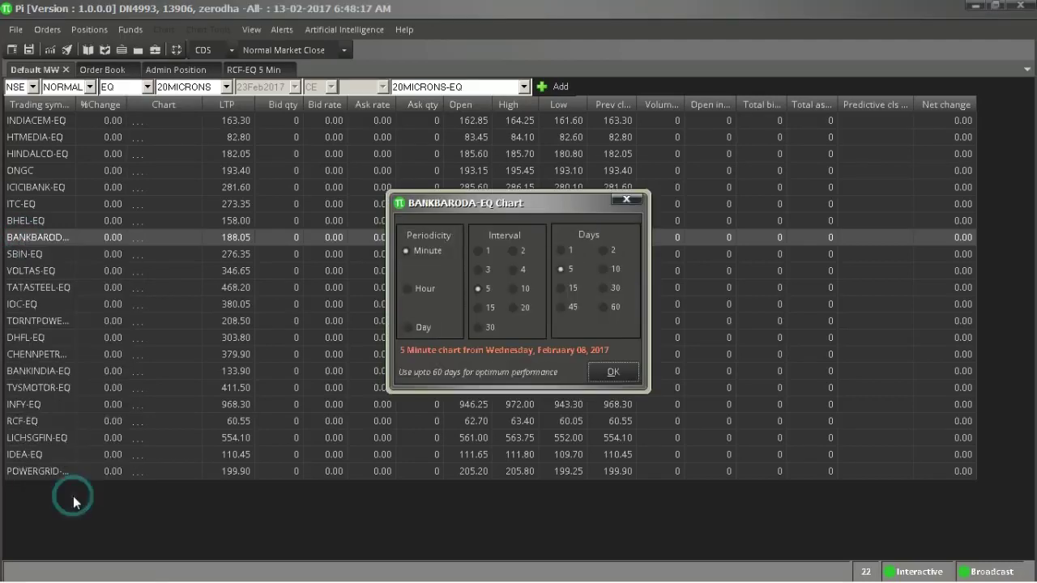
click(613, 372)
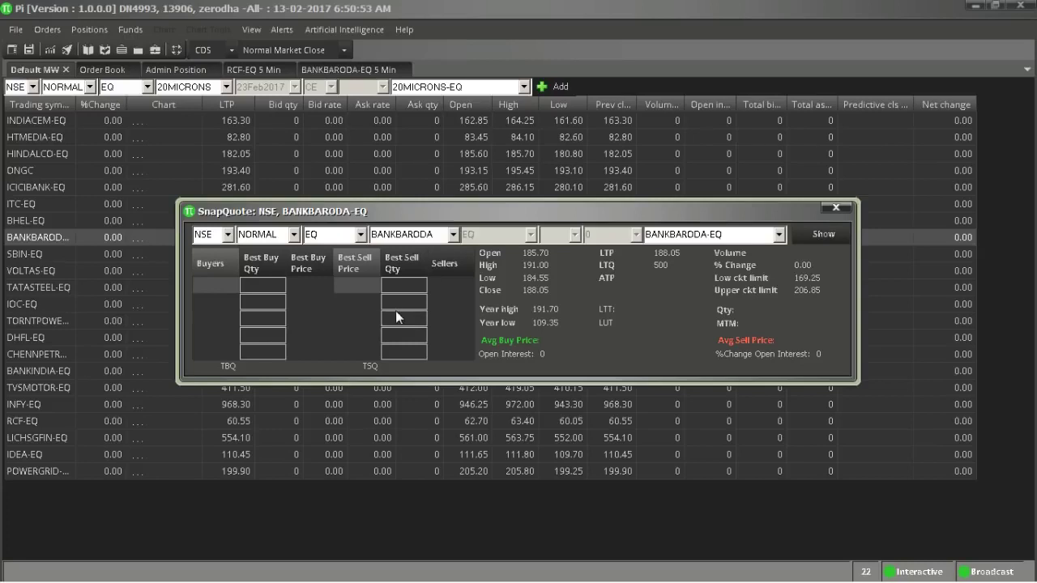
- Examine the best sell quantity fields in the BANKBARODA-EQ SnapQuote, and close the quote window
click(403, 289)
click(833, 208)
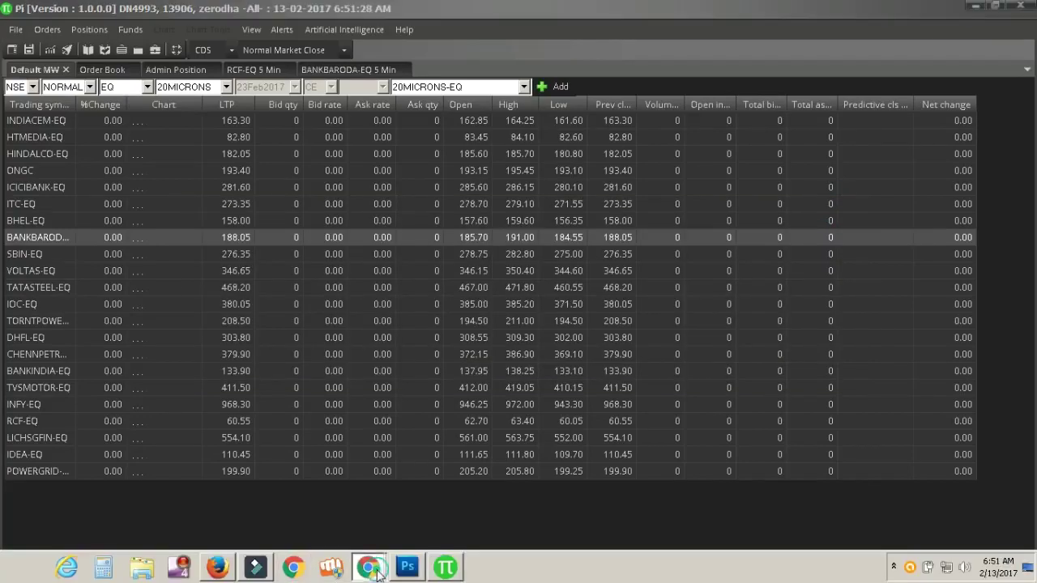
- Switch to Chrome, view the brokerage calculator, and examine the ADANIPORTS lot sizes in the futures margin list
click(366, 566)
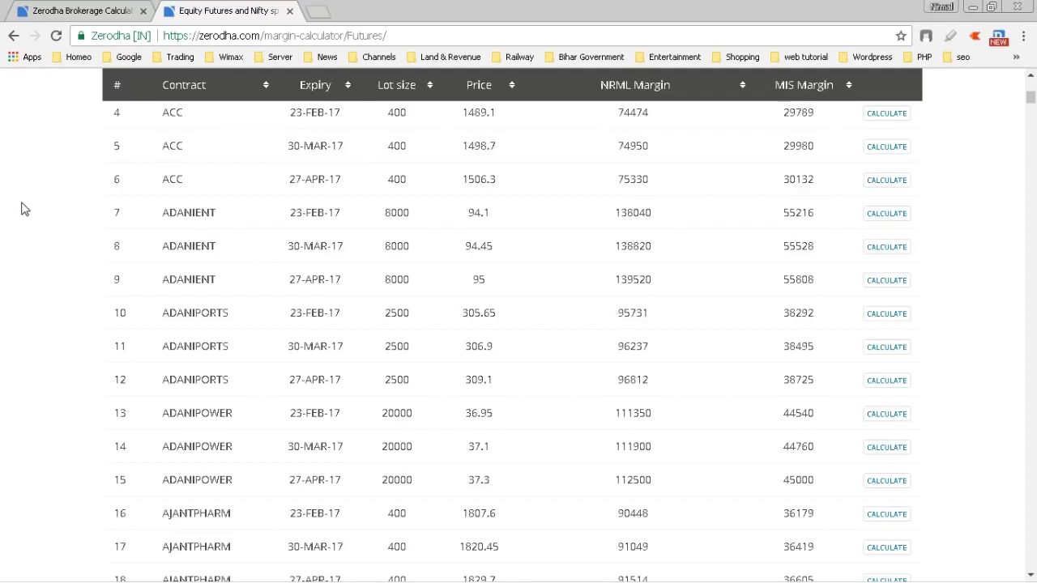
scroll(186, 241, up, 4)
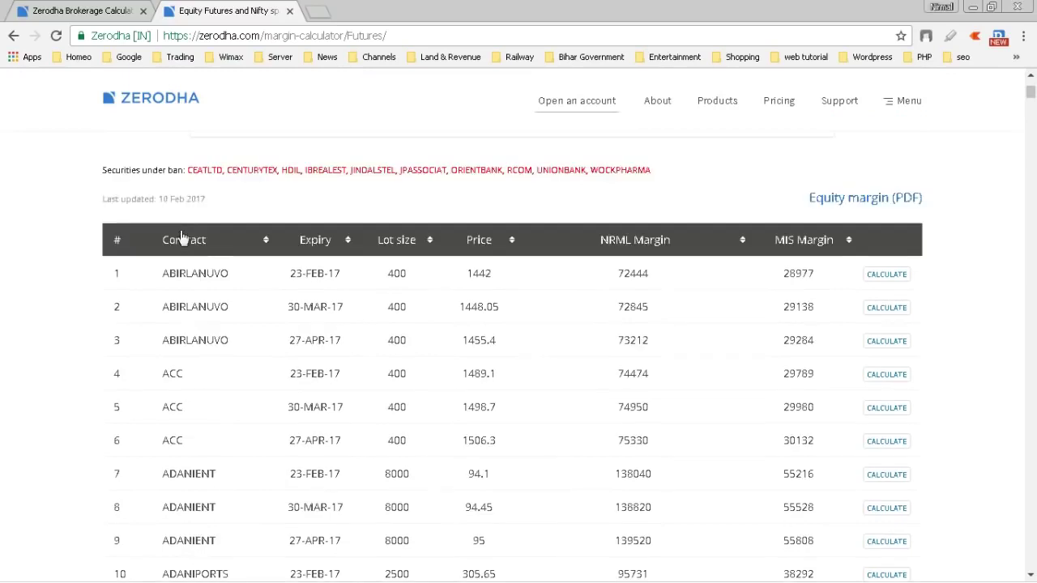
click(96, 10)
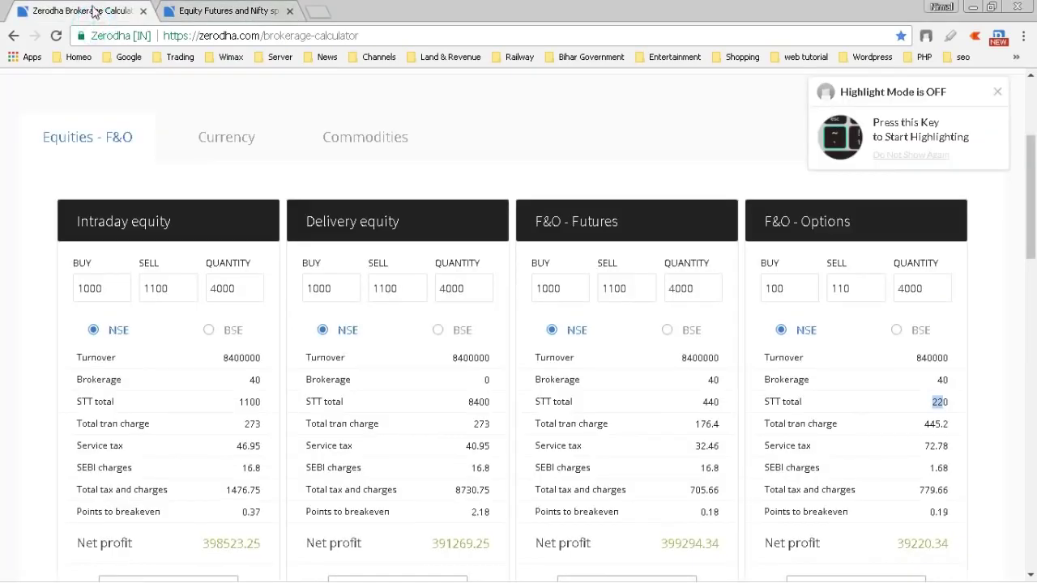
click(199, 10)
scroll(490, 397, down, 3)
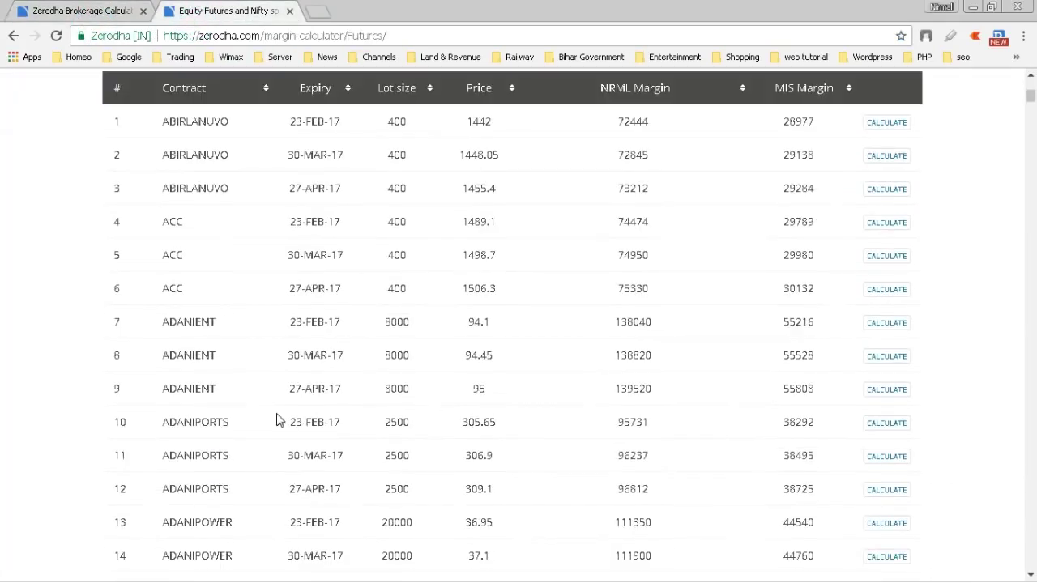
click(418, 429)
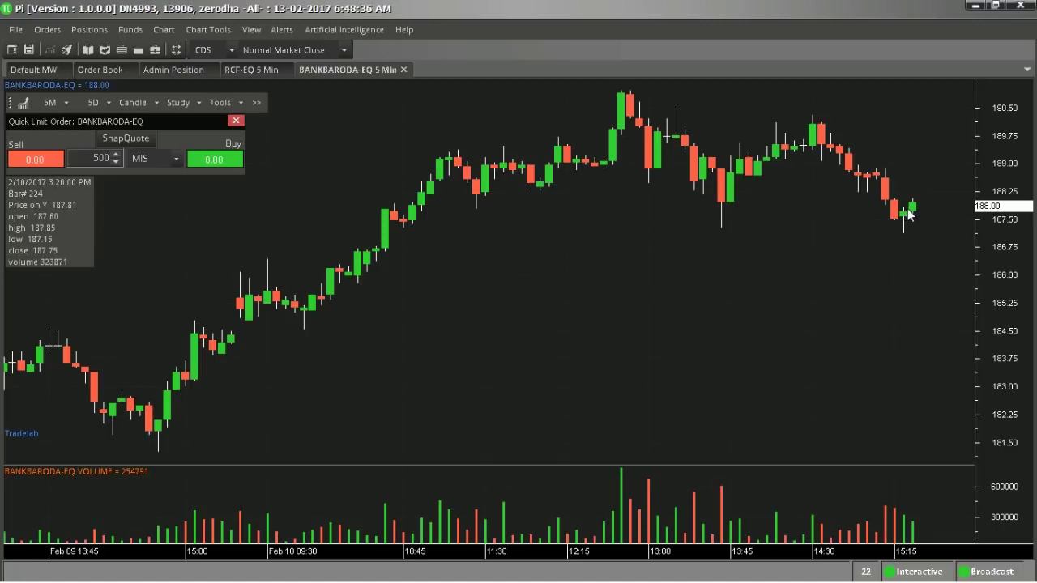
- In Pi, review the Order Book and Admin Position, and return to the BANKBARODA entry in the Default MW watchlist
click(92, 71)
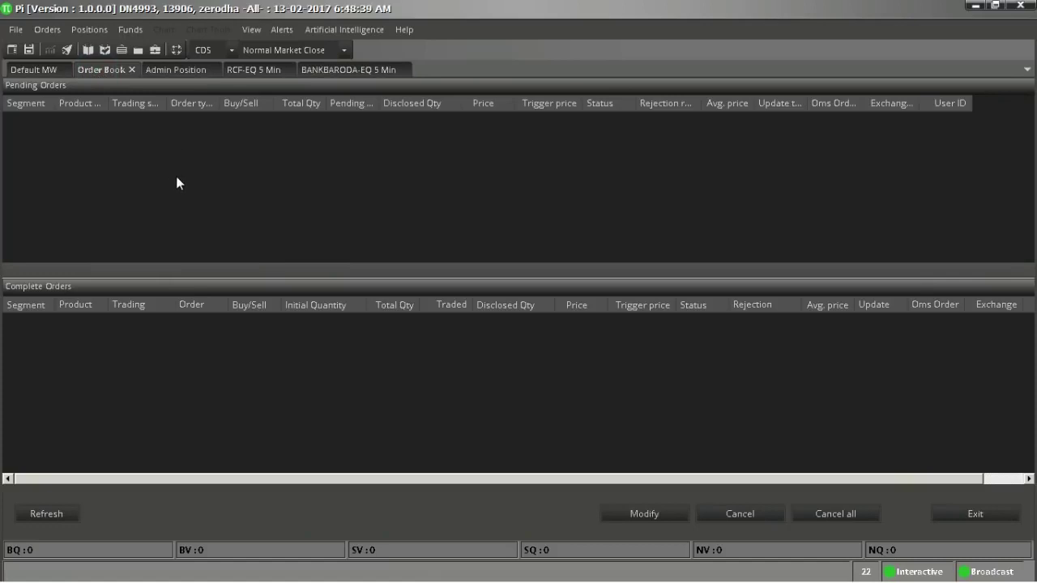
click(184, 72)
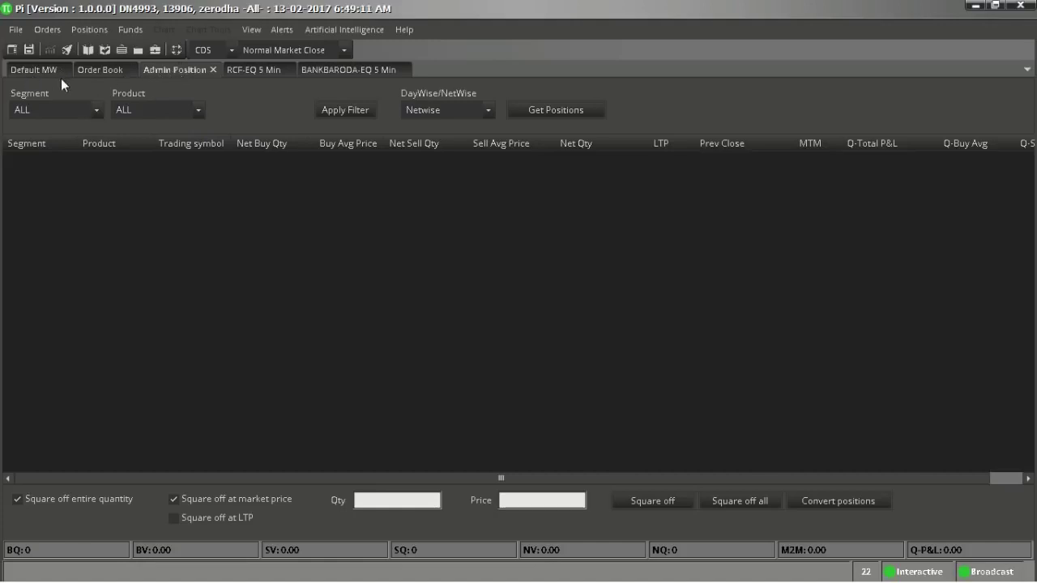
click(33, 73)
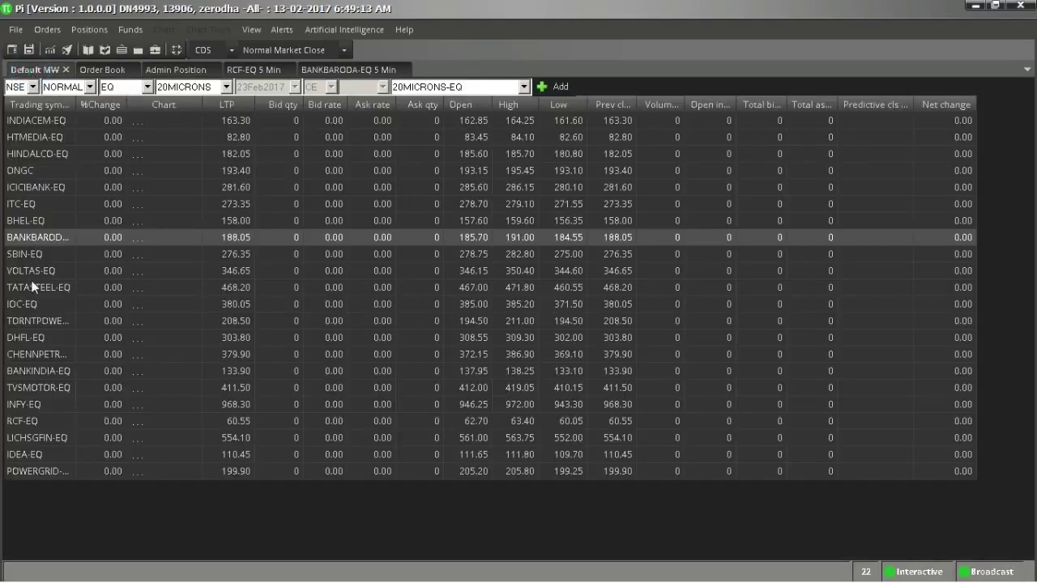
double_click(27, 236)
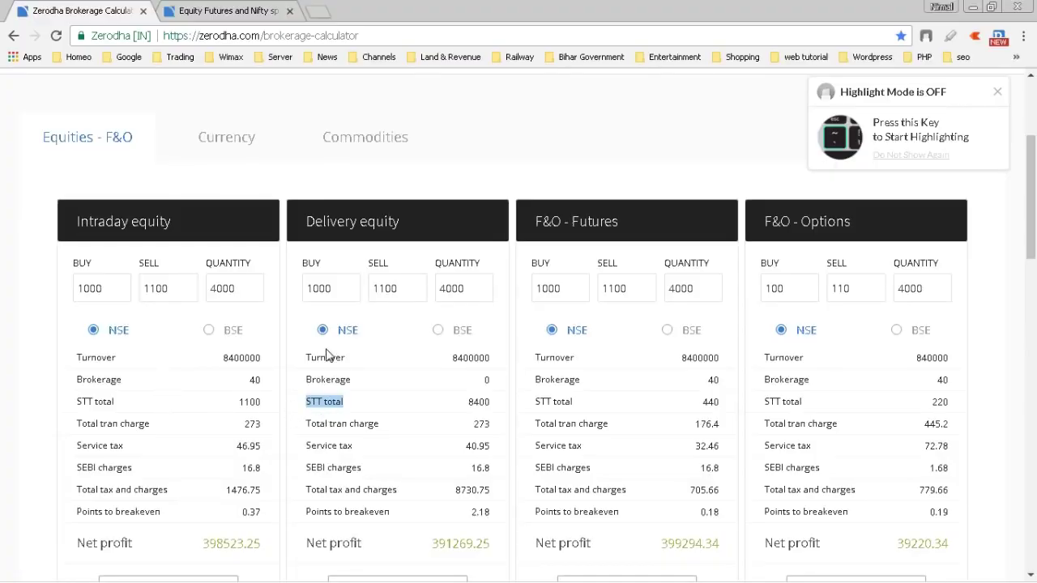
- Compare the STT total for delivery equity and futures in the brokerage calculator
click(365, 408)
click(567, 417)
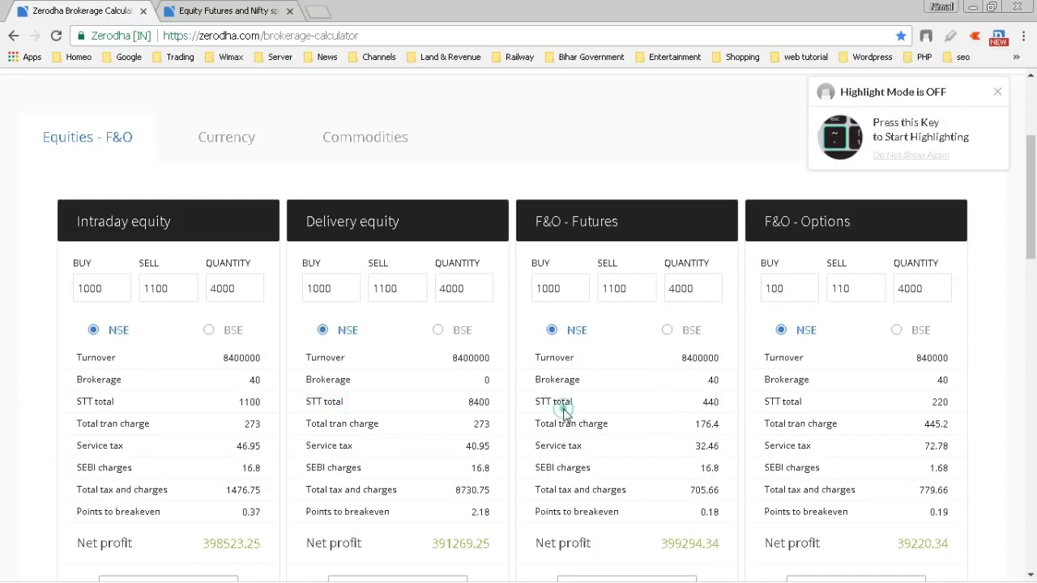